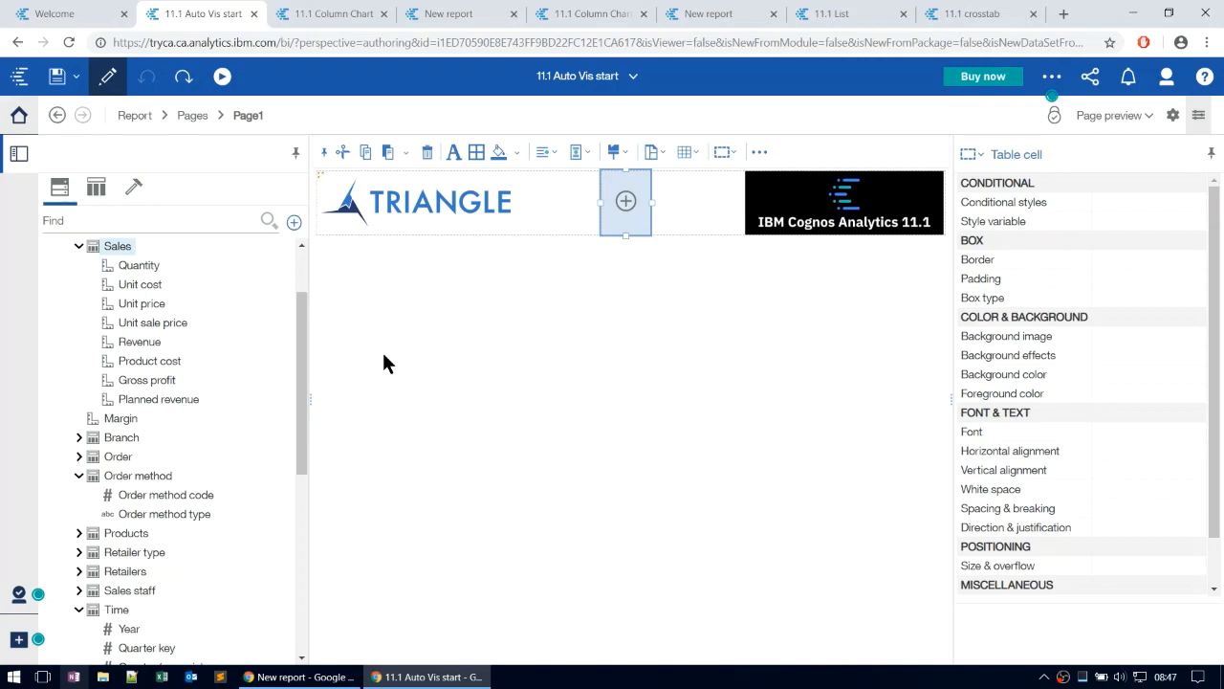
Add an automatic visualization of Revenue, Year and Order method type to the report page below the header
{"action": "left_click", "coordinate": [152, 345]}
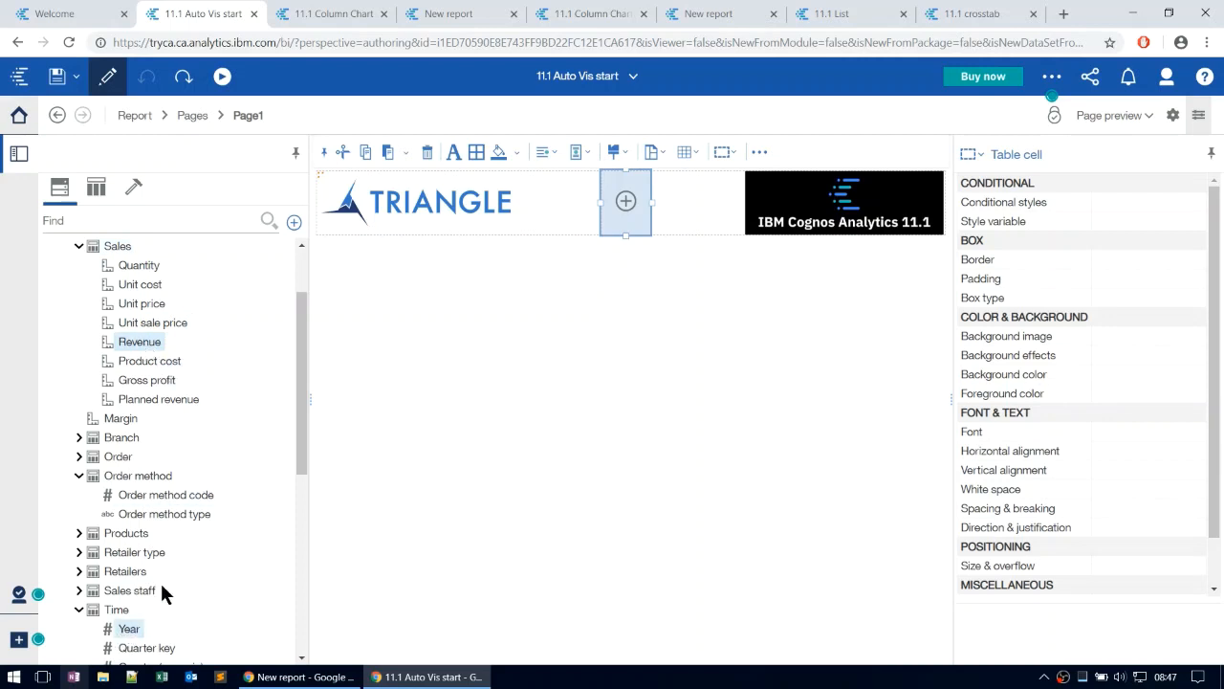
{"action": "left_click", "coordinate": [160, 517], "text": "ctrl"}
{"action": "left_click_drag", "start_coordinate": [155, 516], "coordinate": [635, 322]}
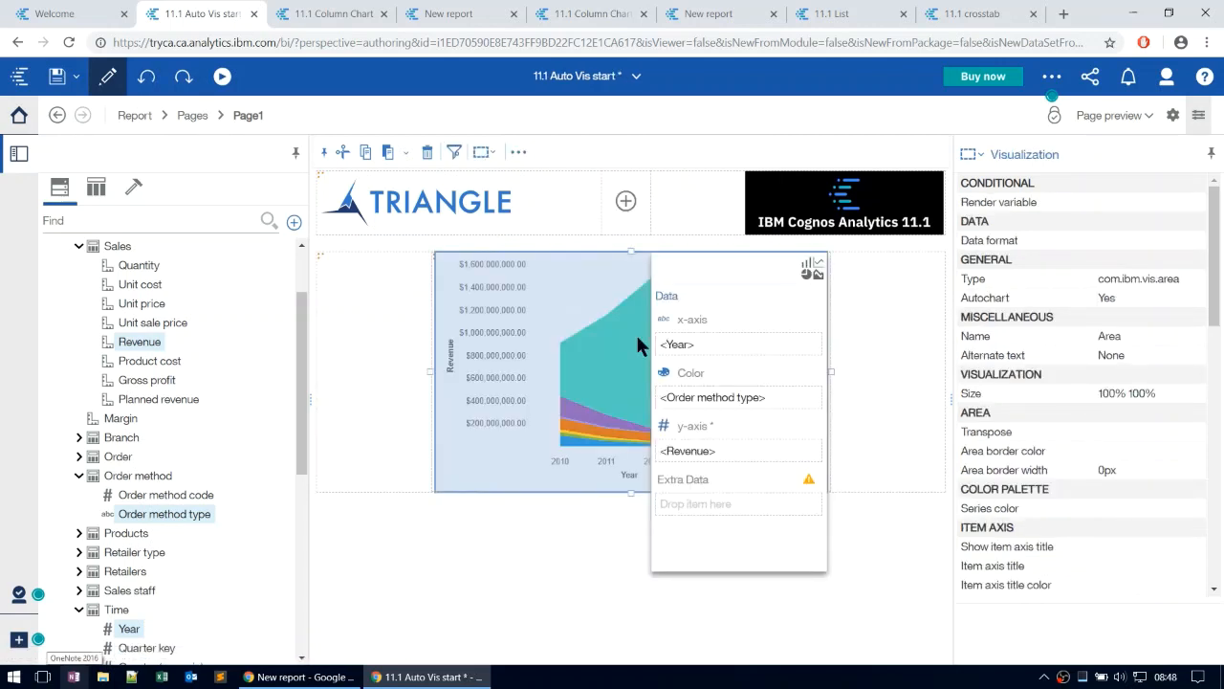
{"action": "left_click", "coordinate": [618, 229]}
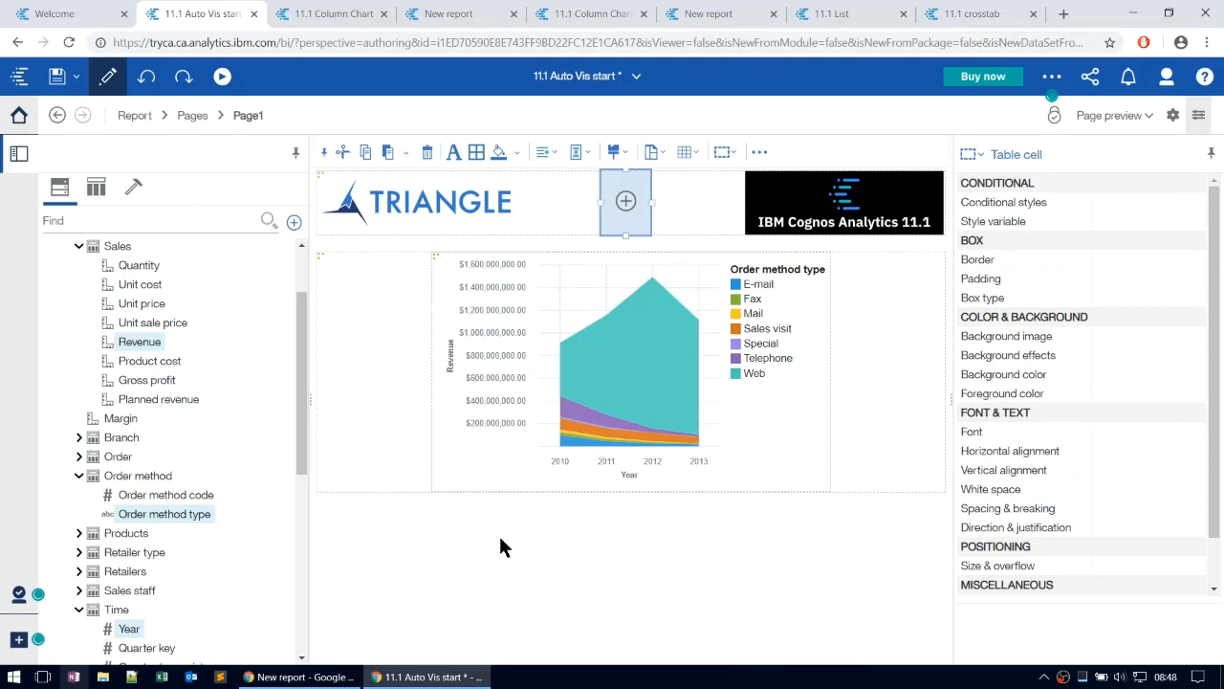
Switch to the Cognos Analytics 11.0 R12 report to compare its area chart, and return to the 11.1 report
{"action": "left_click", "coordinate": [284, 679]}
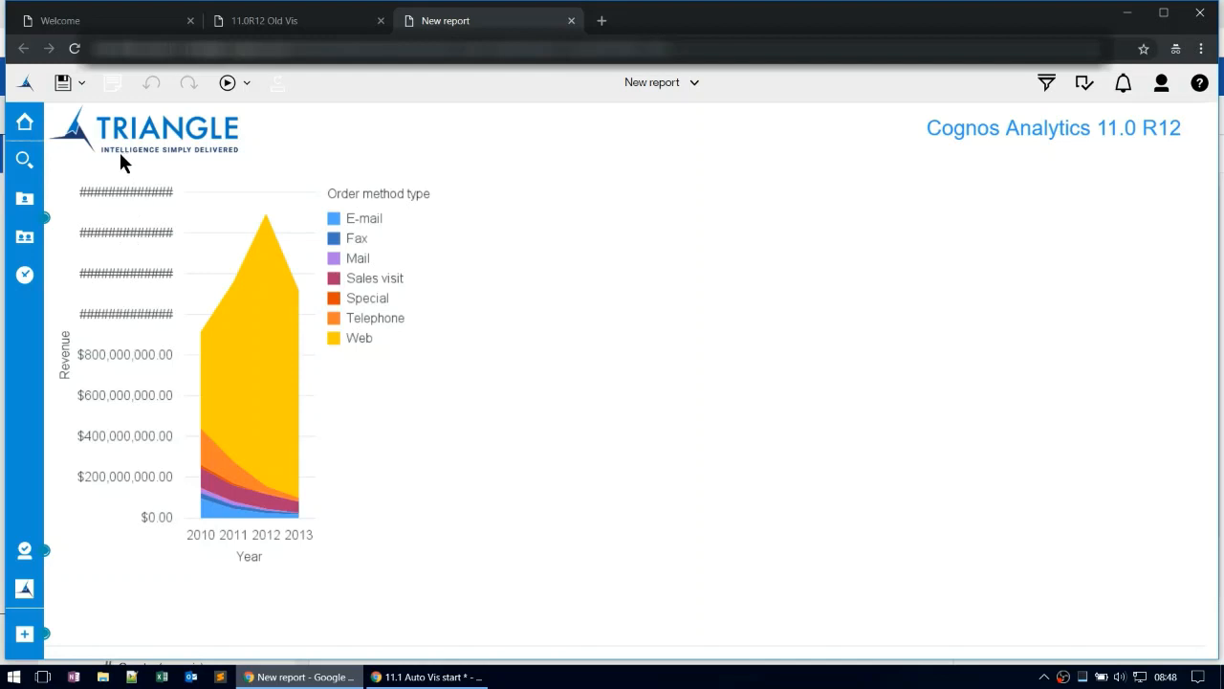
{"action": "left_click", "coordinate": [421, 677]}
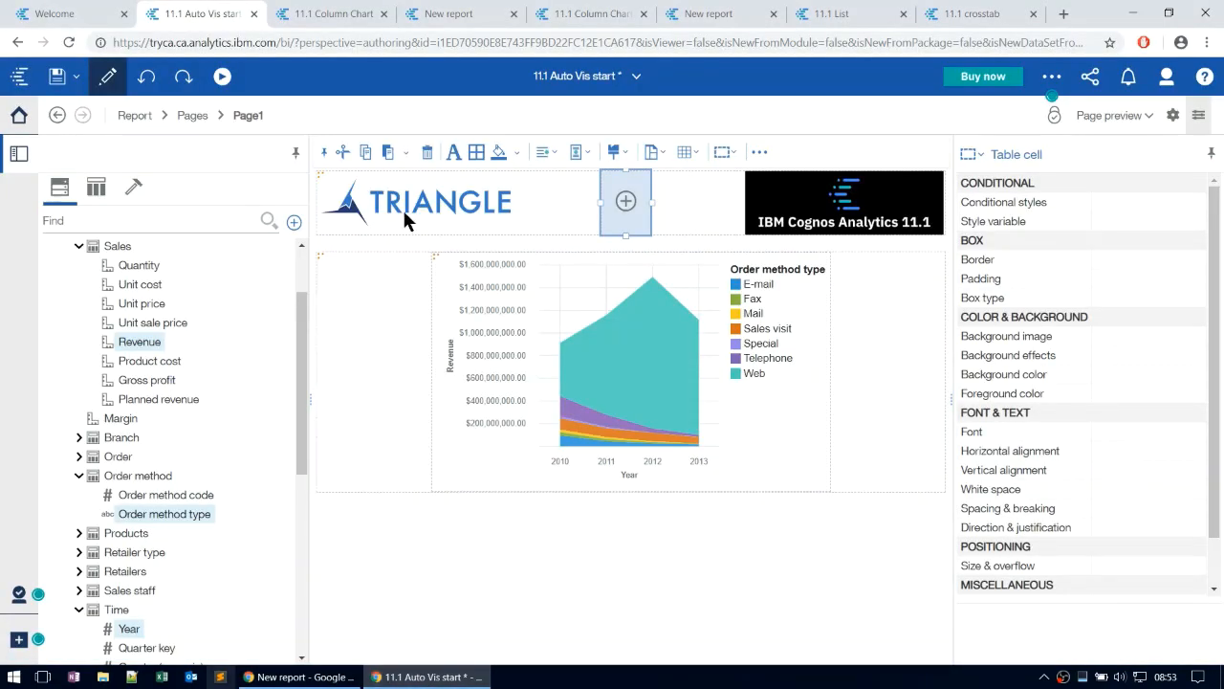
View the first rendered column chart report, zooming into the product type columns, paging through them and zooming back out
{"action": "left_click", "coordinate": [465, 17]}
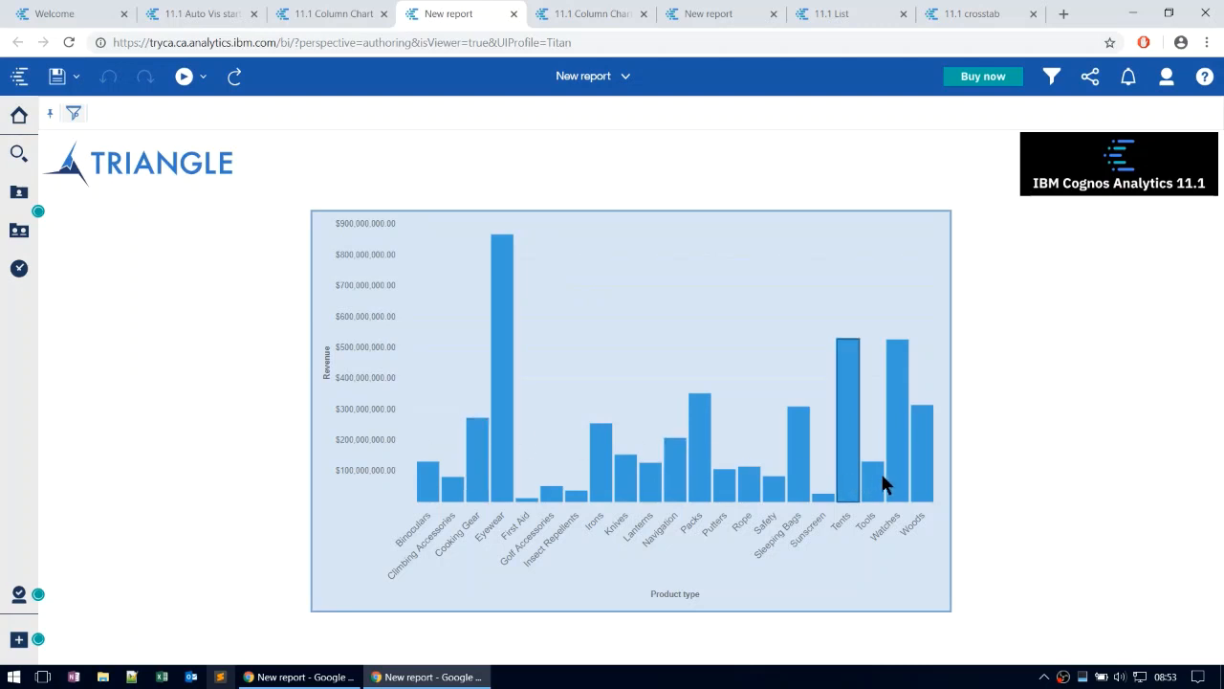
{"action": "scroll", "coordinate": [900, 475], "scroll_direction": "up", "scroll_amount": 2}
{"action": "scroll", "coordinate": [900, 478], "scroll_direction": "up", "scroll_amount": 4}
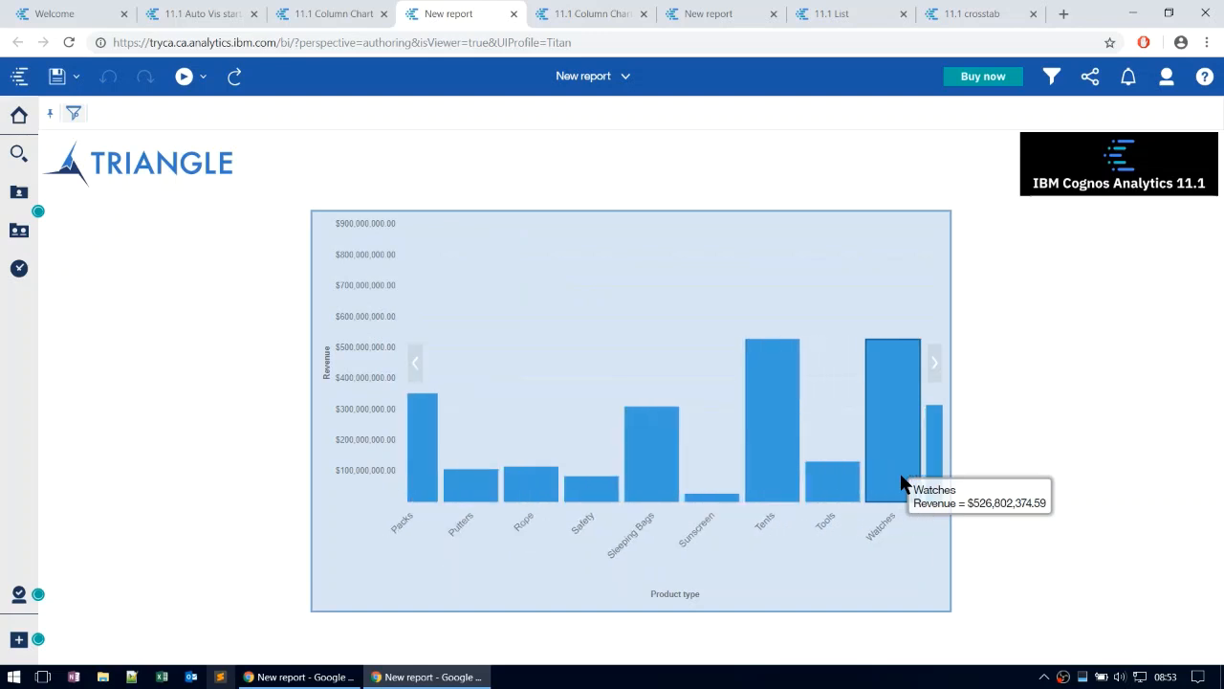
{"action": "left_click", "coordinate": [416, 367]}
{"action": "left_click", "coordinate": [415, 365]}
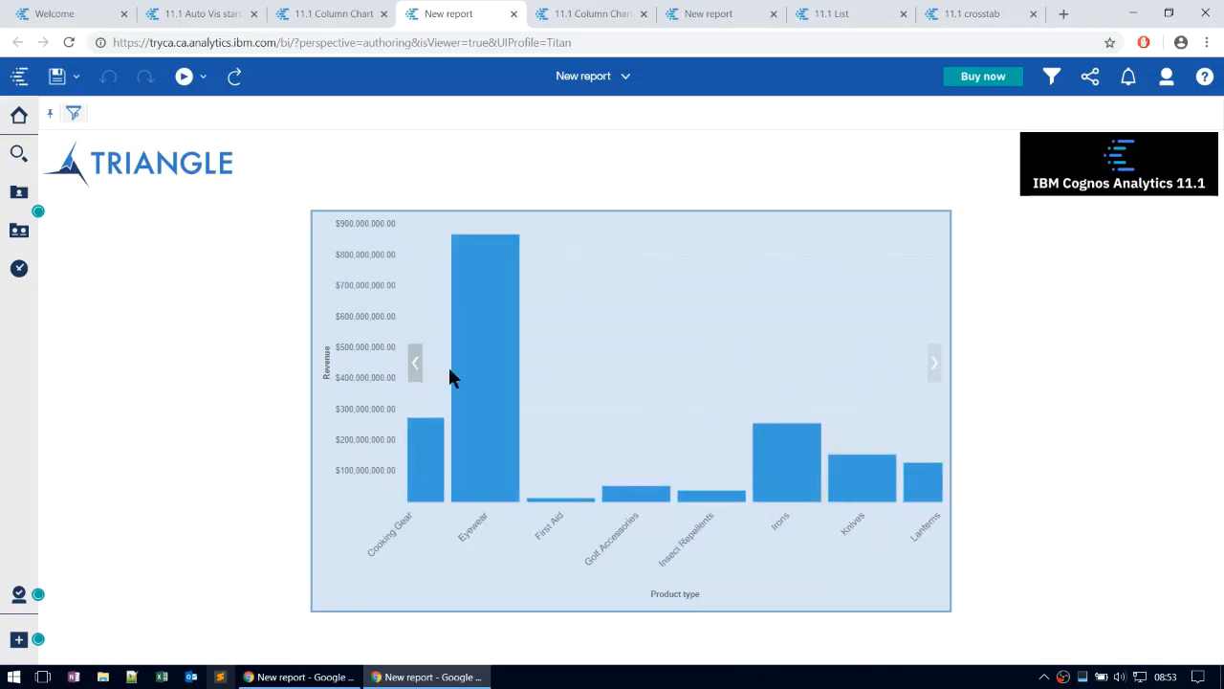
{"action": "left_click", "coordinate": [934, 365]}
{"action": "left_click", "coordinate": [933, 368]}
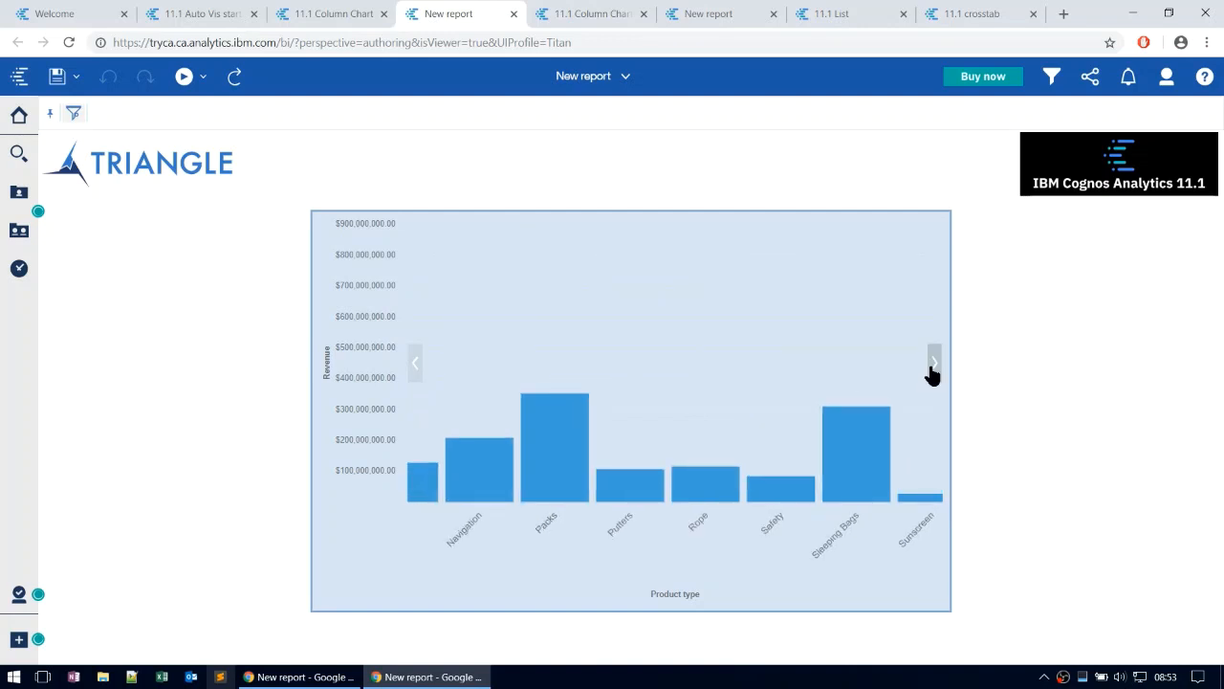
{"action": "left_click", "coordinate": [933, 368]}
{"action": "scroll", "coordinate": [876, 464], "scroll_direction": "down", "scroll_amount": 5}
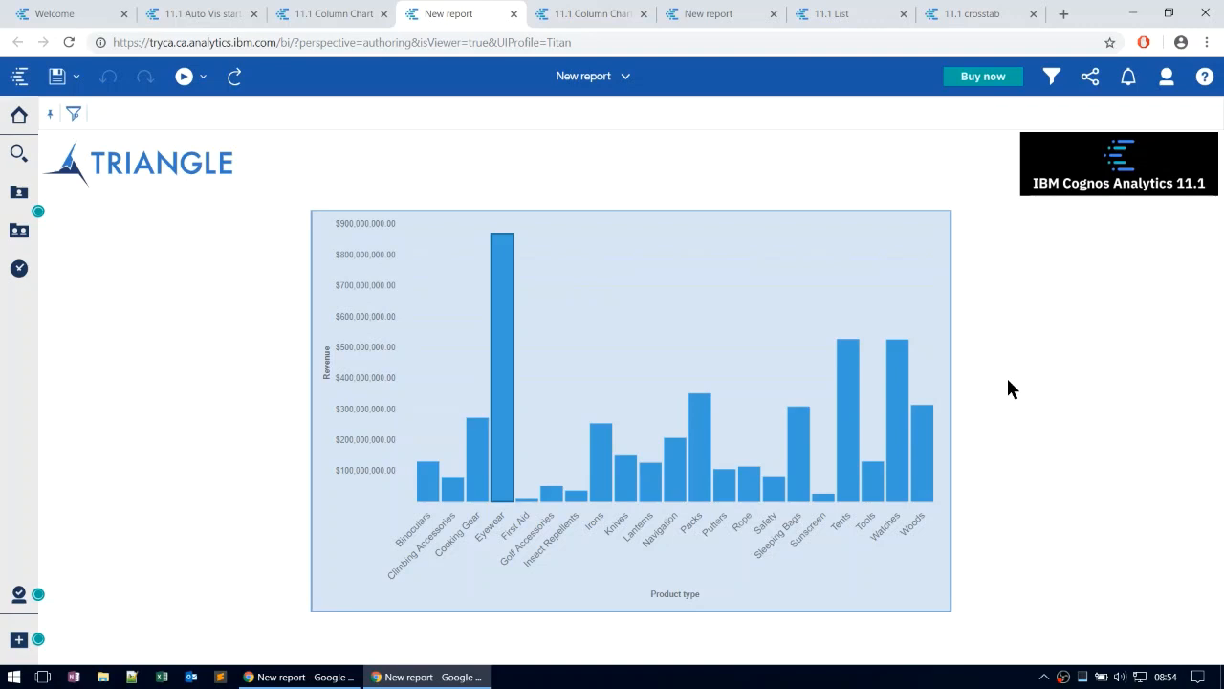
Browse the chart's Product type and Product line filters, apply Camping Equipment and remove it again
{"action": "left_click", "coordinate": [75, 116]}
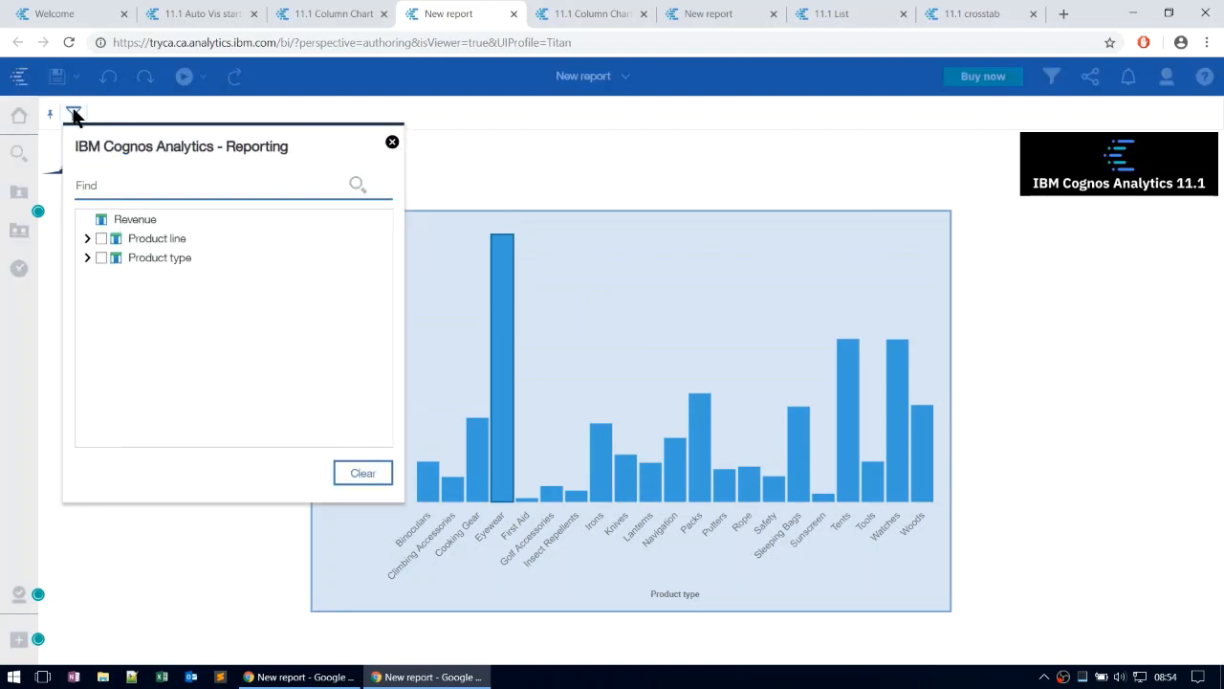
{"action": "left_click", "coordinate": [86, 260]}
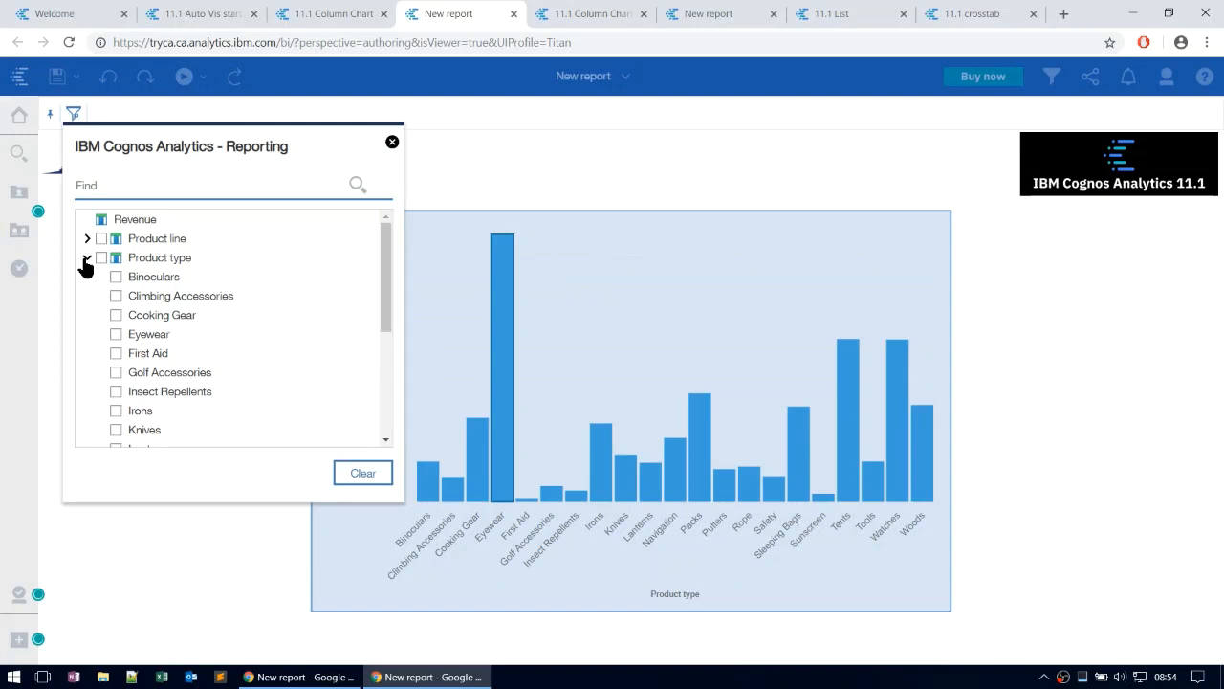
{"action": "left_click", "coordinate": [86, 259]}
{"action": "left_click", "coordinate": [86, 240]}
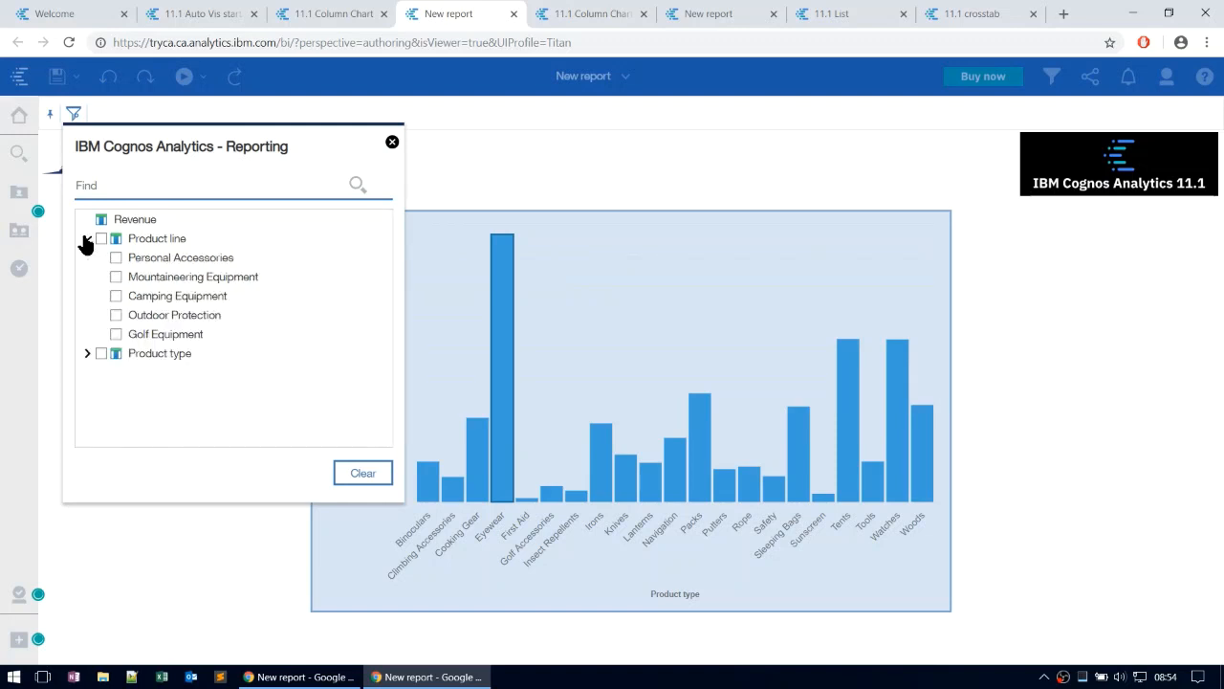
{"action": "left_click", "coordinate": [114, 298]}
{"action": "left_click", "coordinate": [115, 297]}
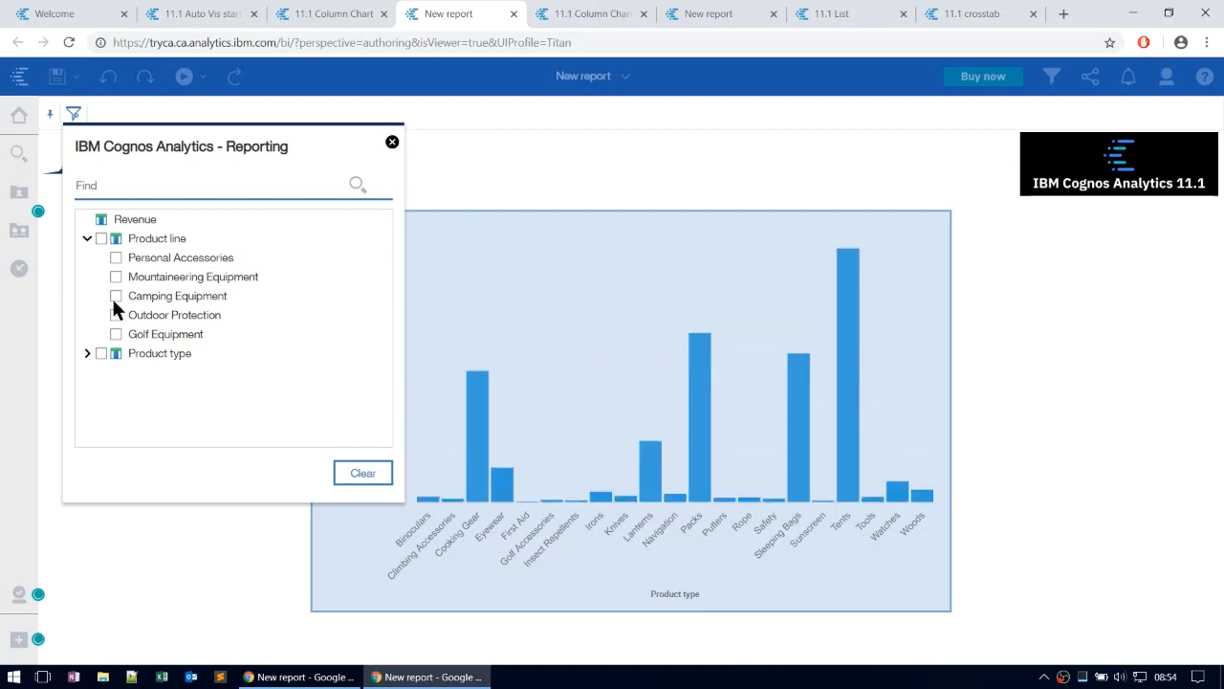
Filter the chart by the Golf Equipment and Camping Equipment product lines, and clear the filters
{"action": "left_click", "coordinate": [115, 334]}
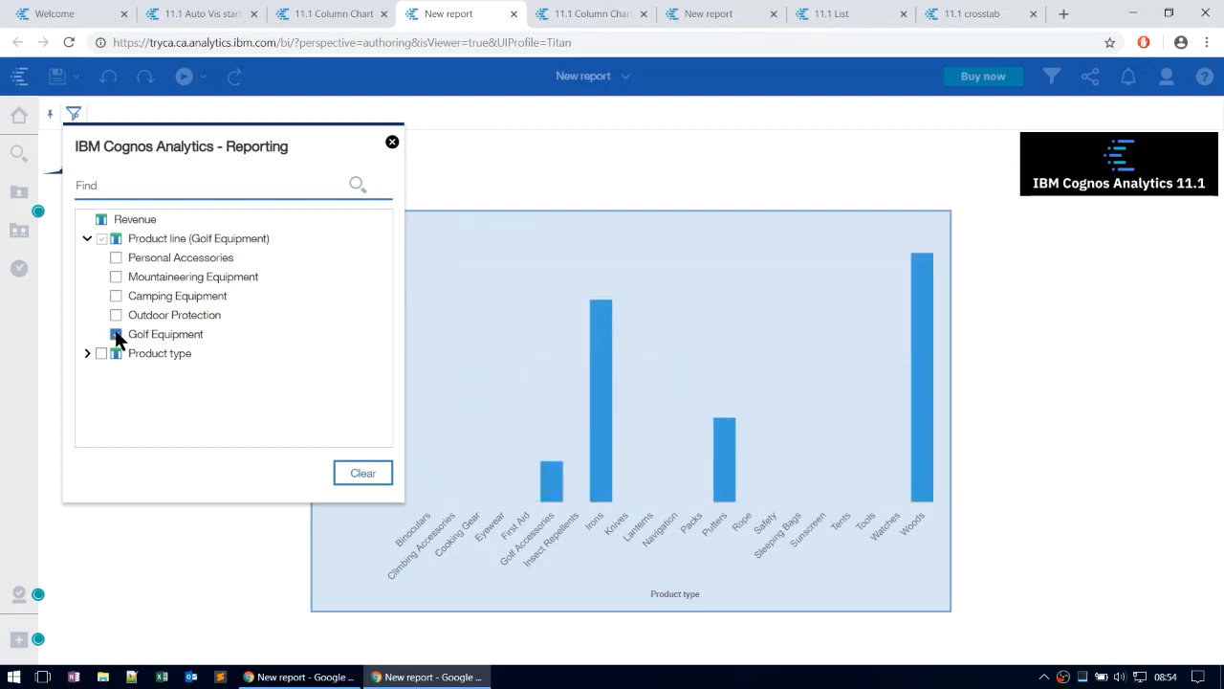
{"action": "left_click", "coordinate": [114, 298]}
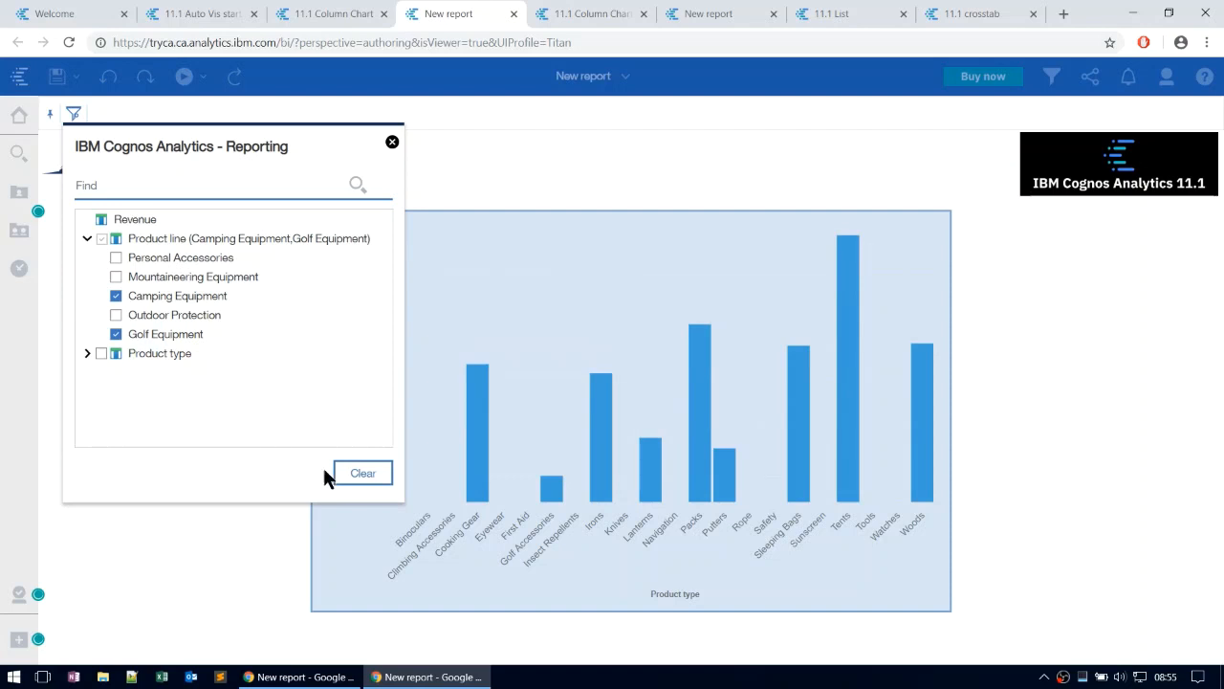
{"action": "left_click", "coordinate": [371, 478]}
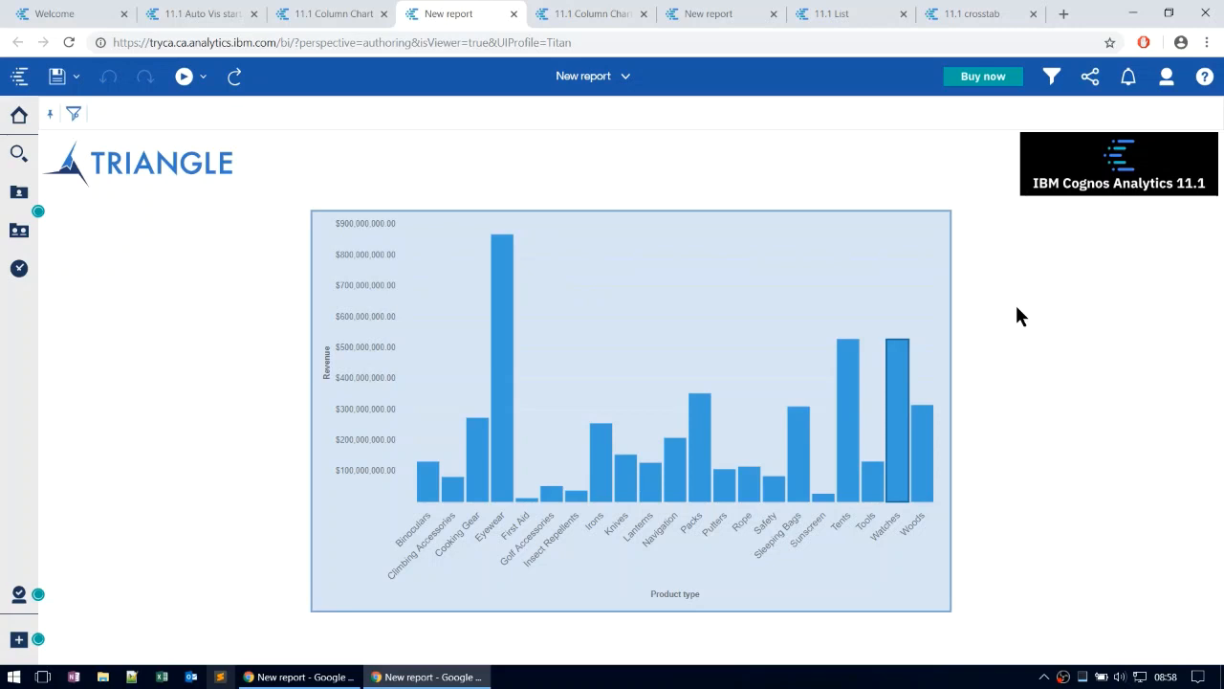
In the second rendered column chart report, filter by retailer countries Canada and United States and by order method type Sales visit
{"action": "left_click", "coordinate": [710, 14]}
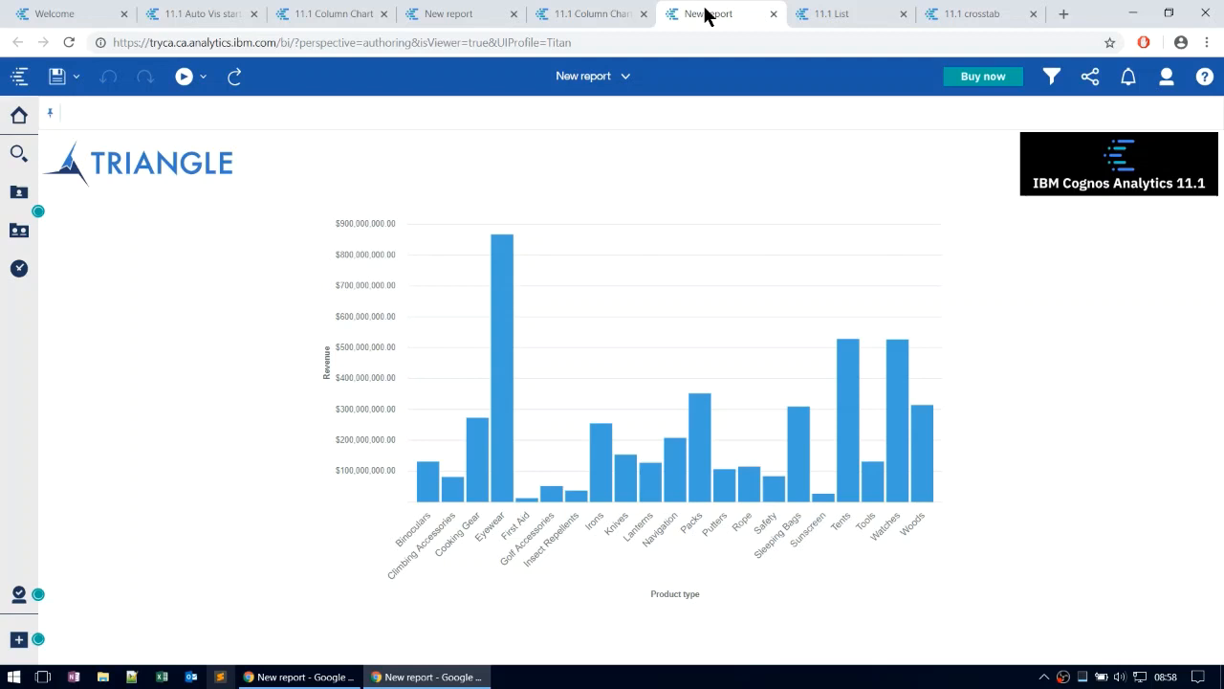
{"action": "left_click", "coordinate": [677, 220]}
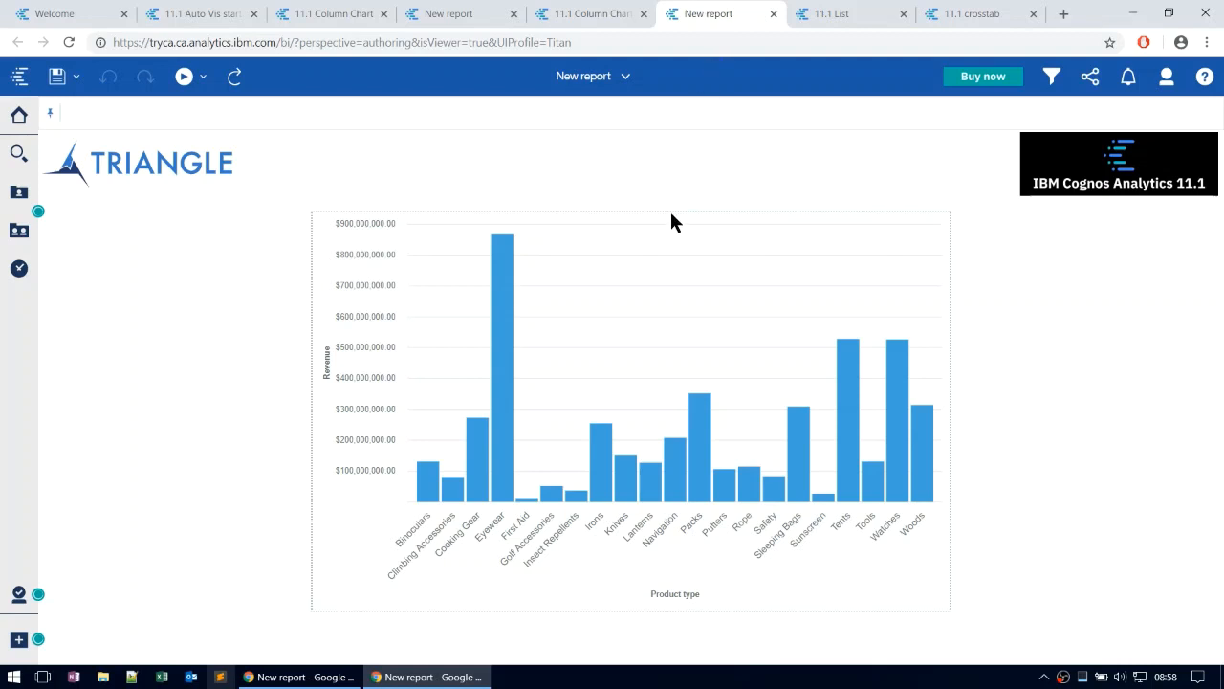
{"action": "left_click", "coordinate": [671, 222]}
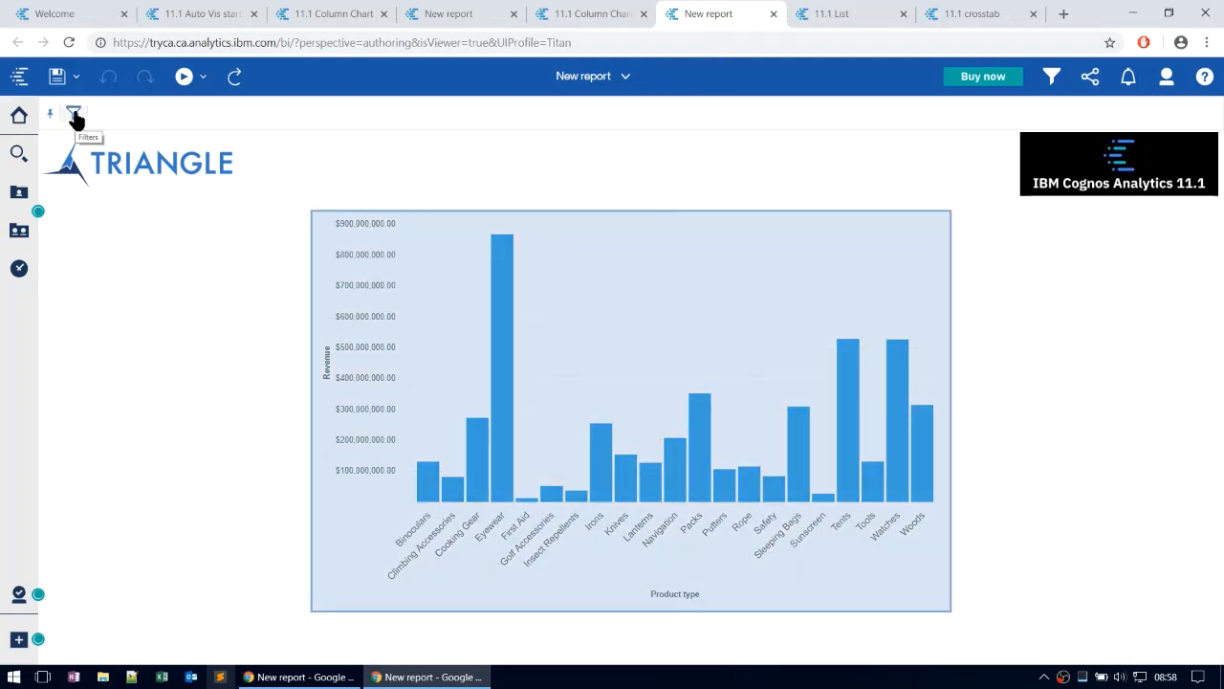
{"action": "left_click", "coordinate": [75, 115]}
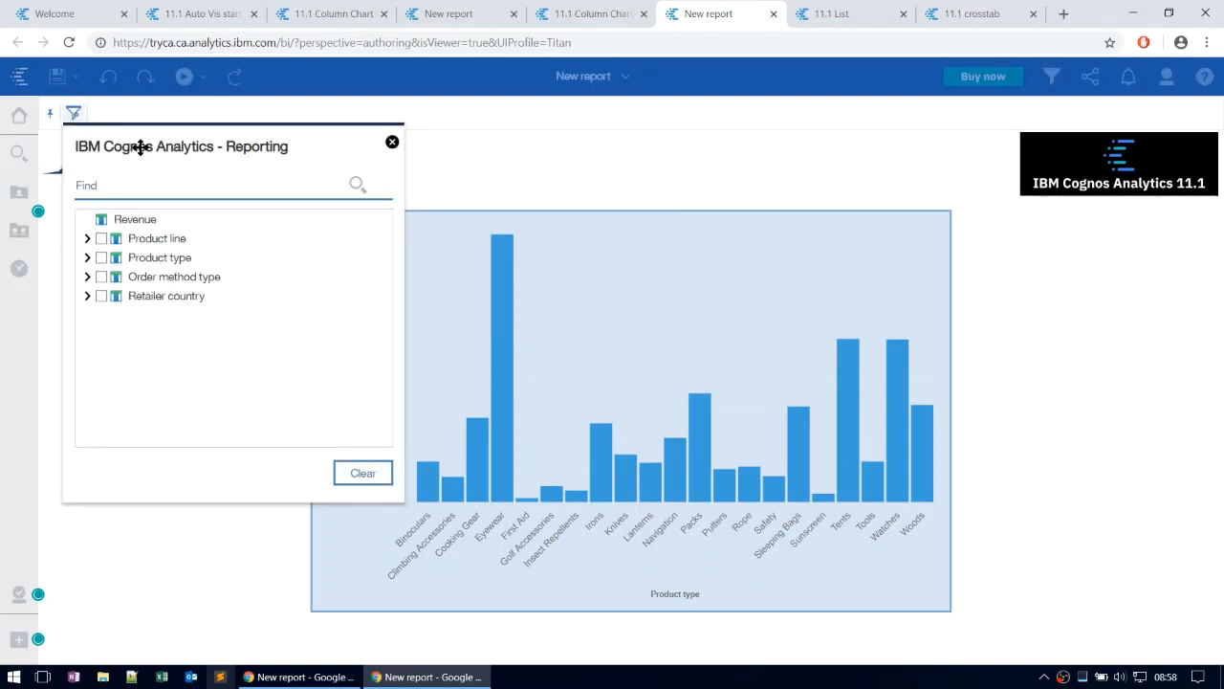
{"action": "left_click", "coordinate": [87, 297]}
{"action": "left_click", "coordinate": [111, 392]}
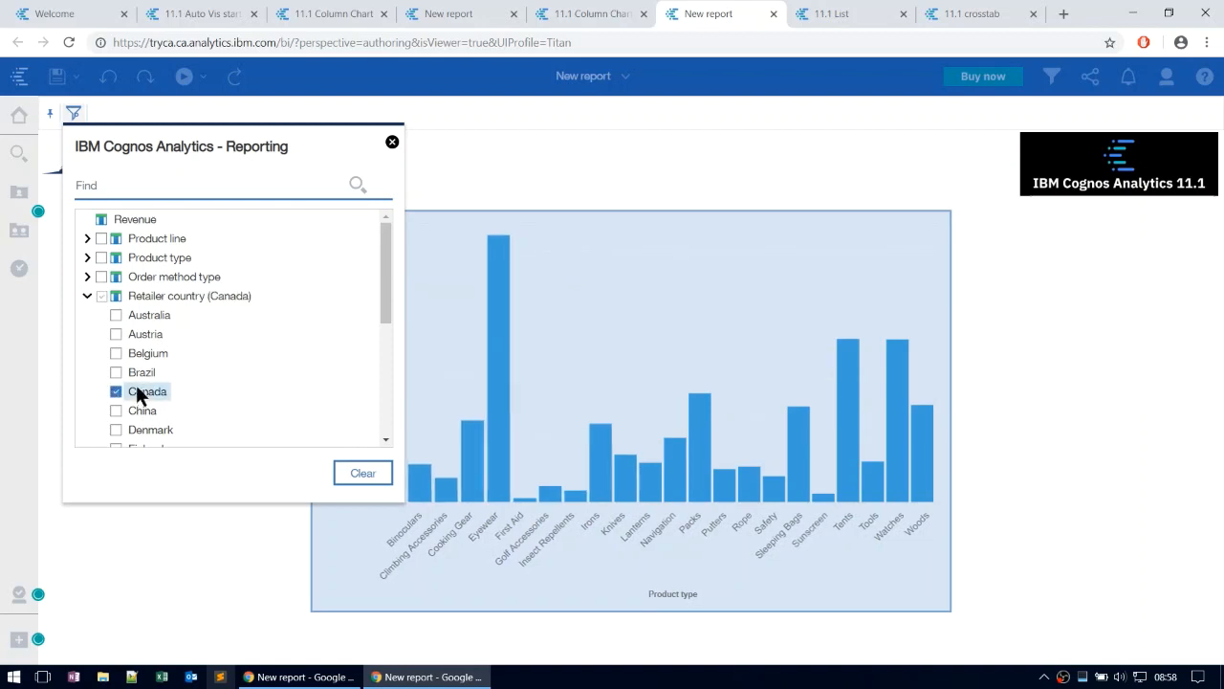
{"action": "scroll", "coordinate": [181, 383], "scroll_direction": "down", "scroll_amount": 5}
{"action": "left_click", "coordinate": [115, 438]}
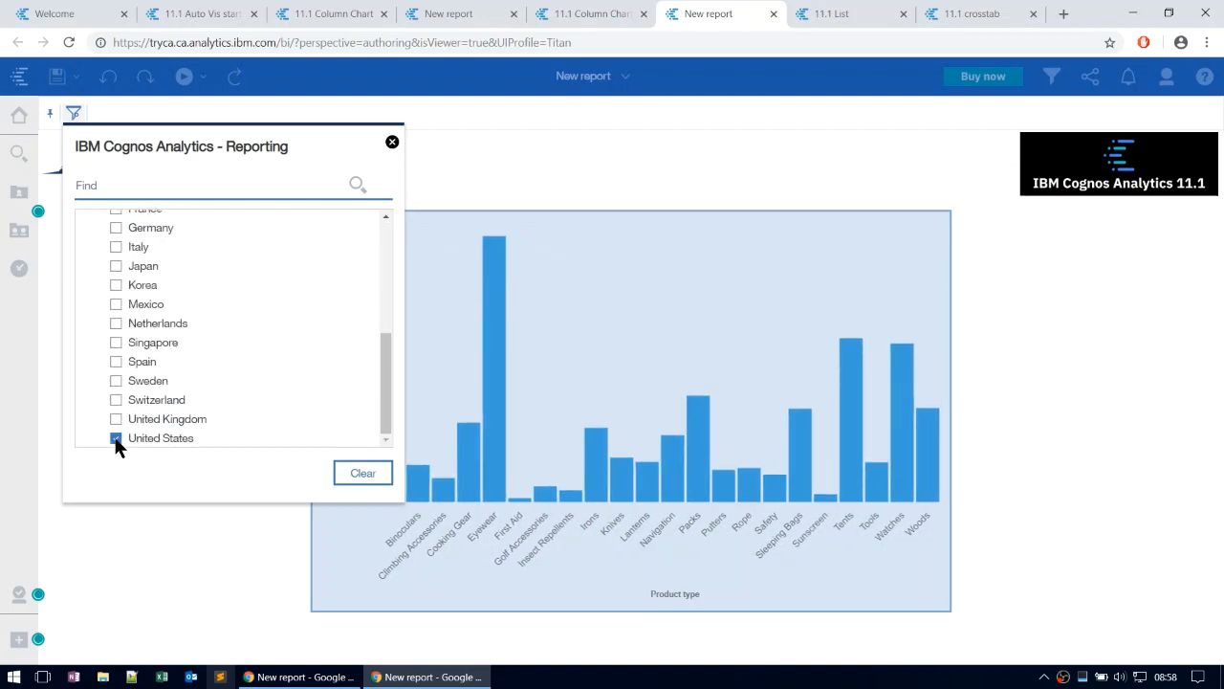
{"action": "scroll", "coordinate": [205, 394], "scroll_direction": "up", "scroll_amount": 5}
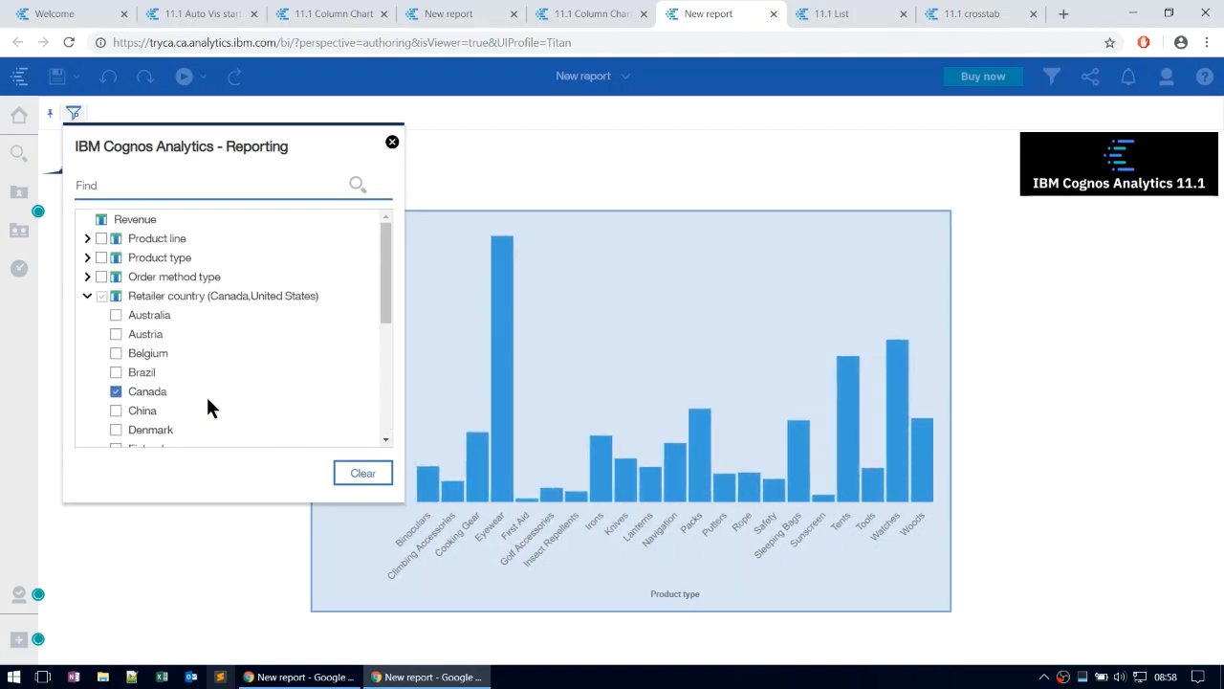
{"action": "left_click", "coordinate": [88, 277]}
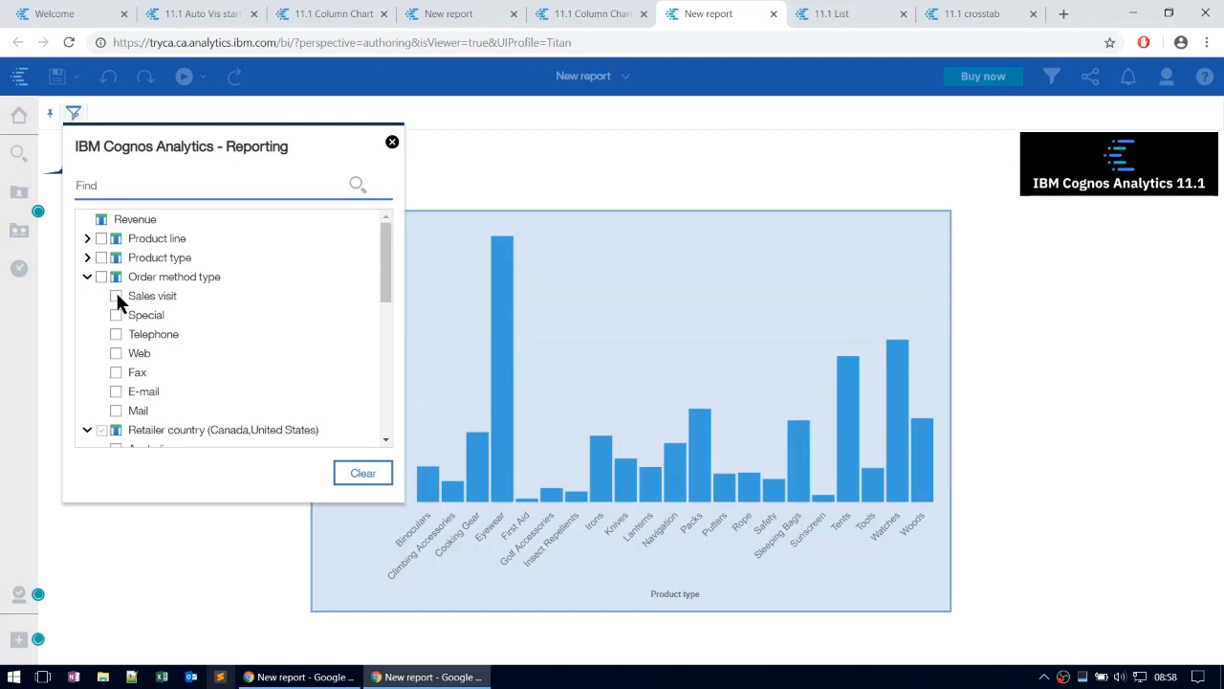
{"action": "left_click", "coordinate": [116, 297]}
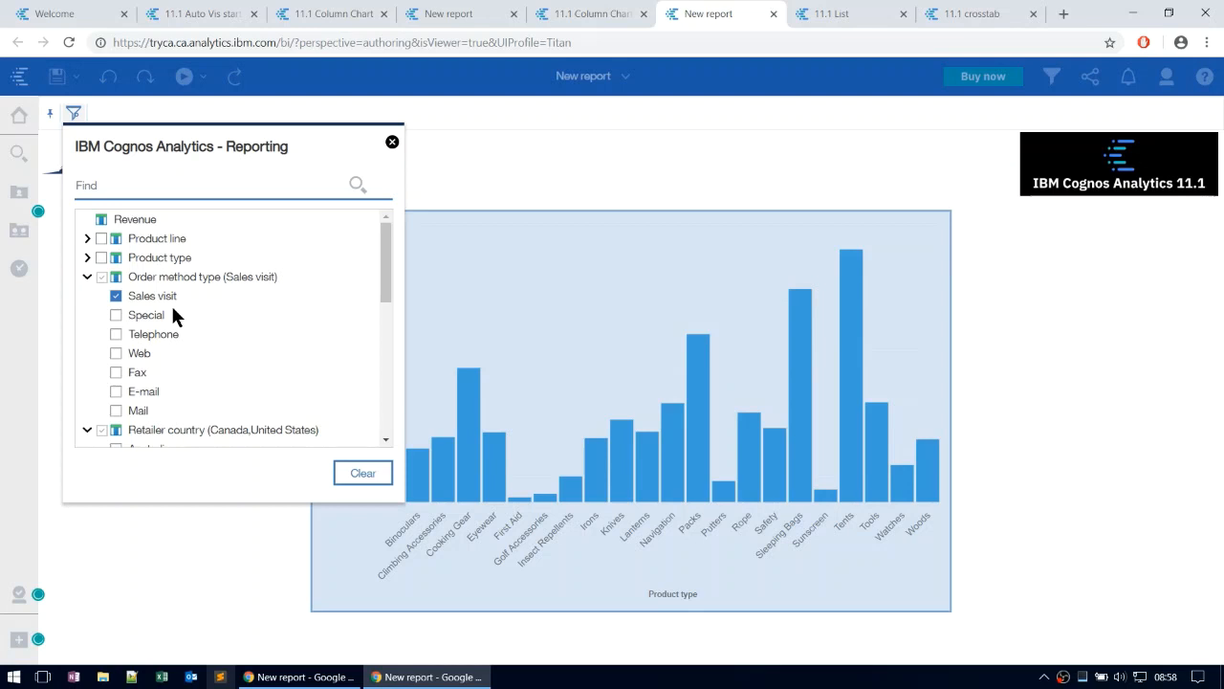
Switch to the 11.1 Column Chart2 report in the authoring view and select its column chart
{"action": "left_click", "coordinate": [605, 13]}
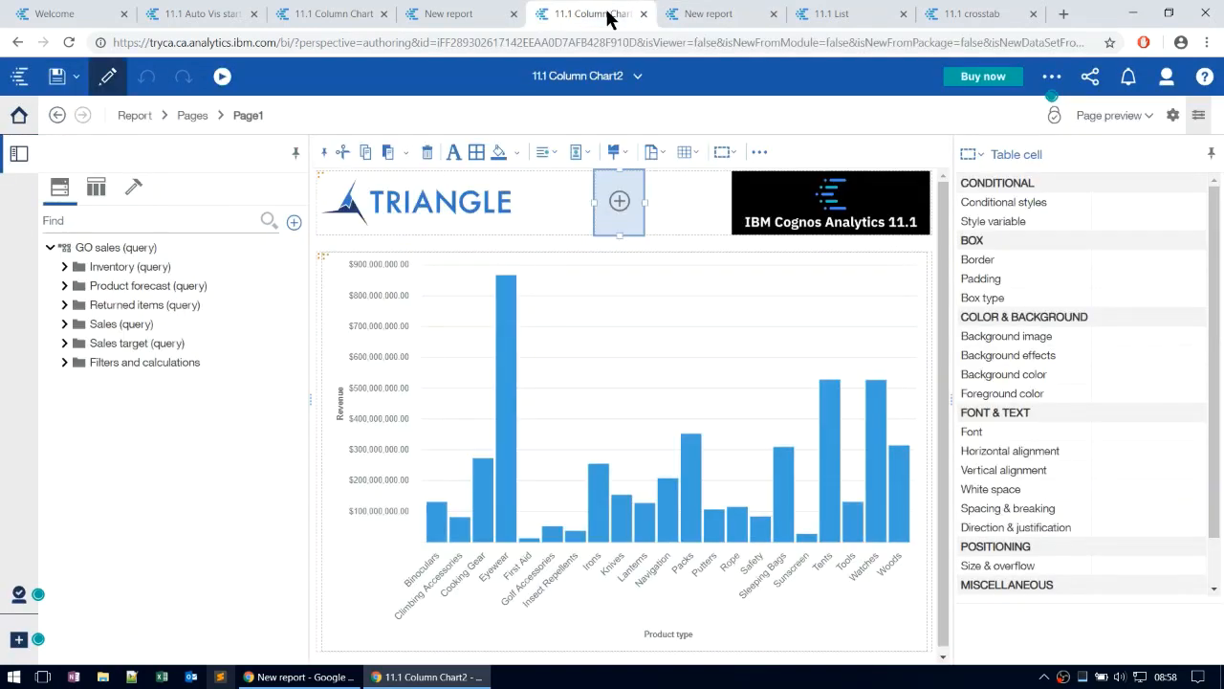
{"action": "left_click", "coordinate": [902, 262]}
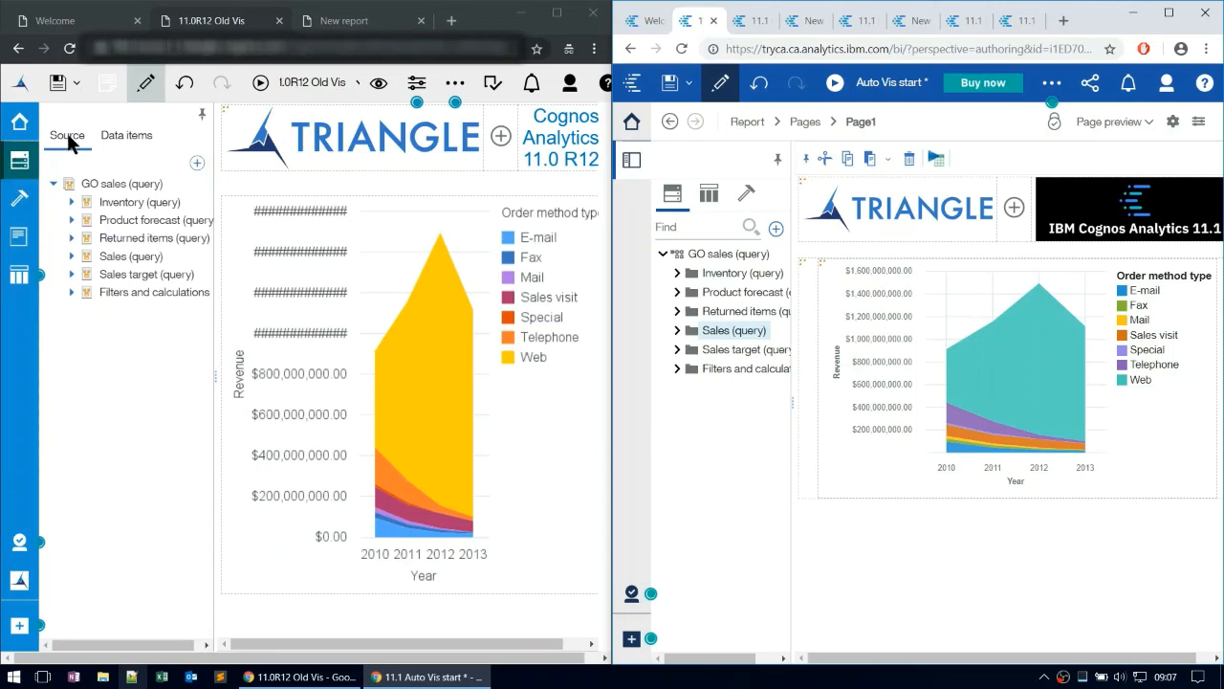
Examine the 11.0 R12 report's data items, toolbox, pages, prompt pages, classes, queries and variables
{"action": "left_click", "coordinate": [126, 137]}
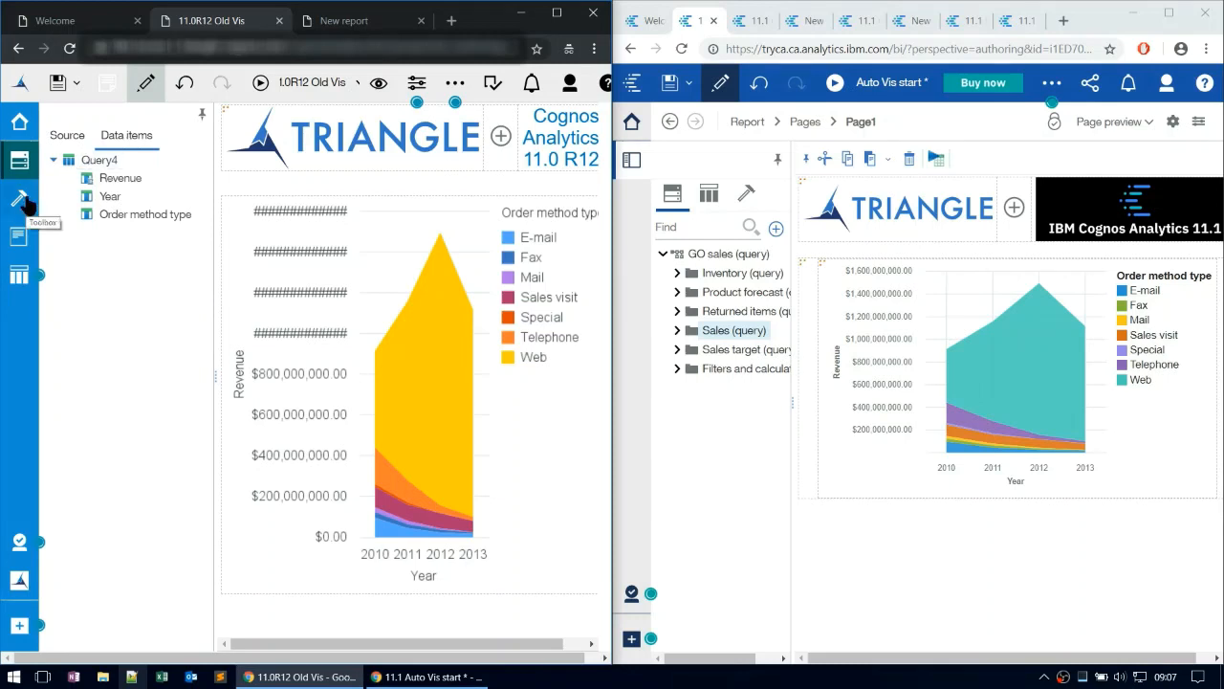
{"action": "left_click", "coordinate": [20, 198]}
{"action": "left_click", "coordinate": [20, 241]}
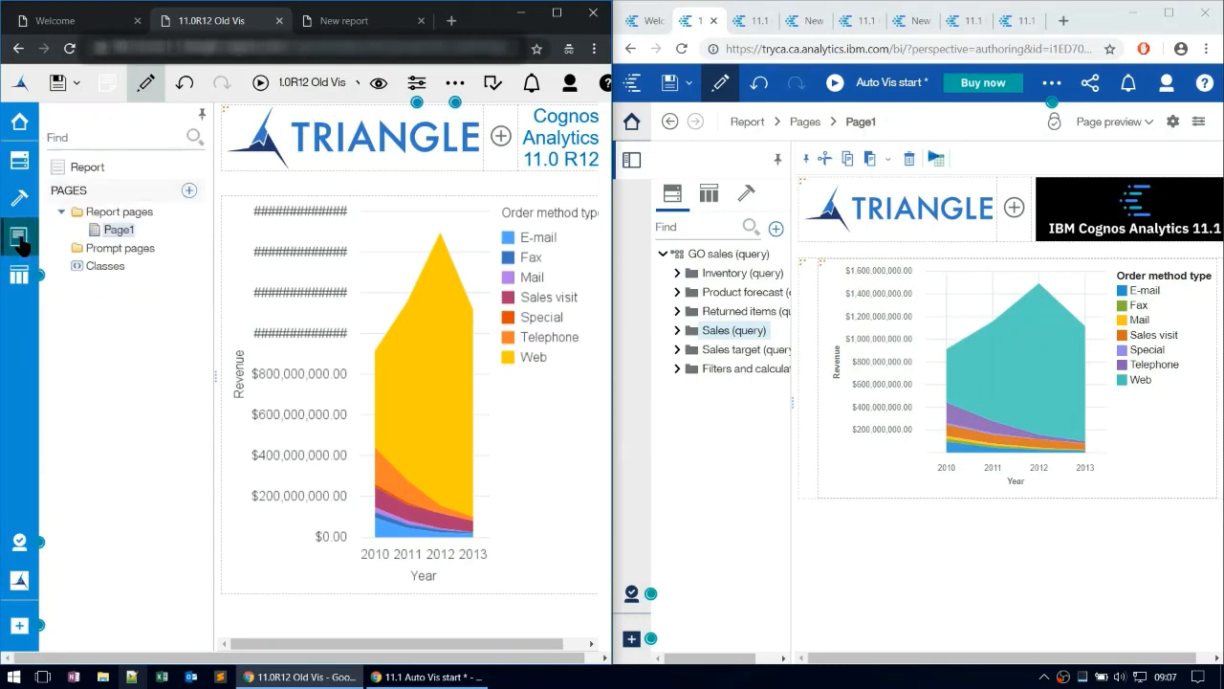
{"action": "left_click", "coordinate": [115, 249]}
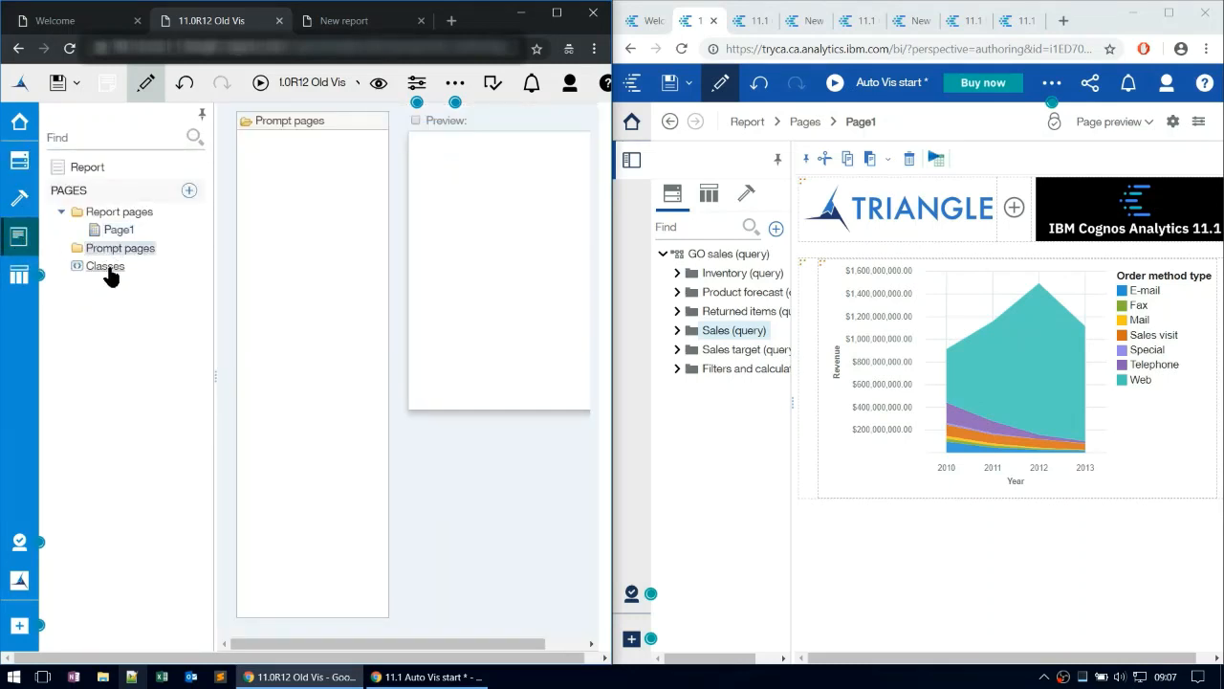
{"action": "left_click", "coordinate": [109, 268]}
{"action": "left_click", "coordinate": [19, 275]}
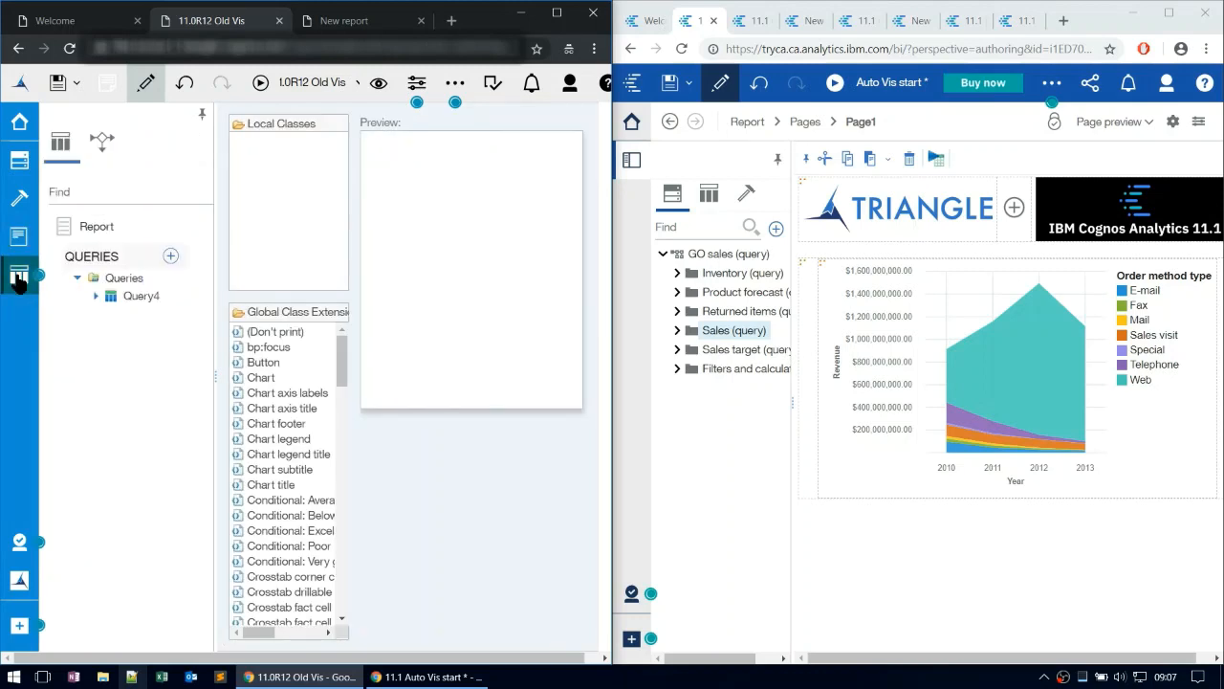
{"action": "left_click", "coordinate": [105, 142]}
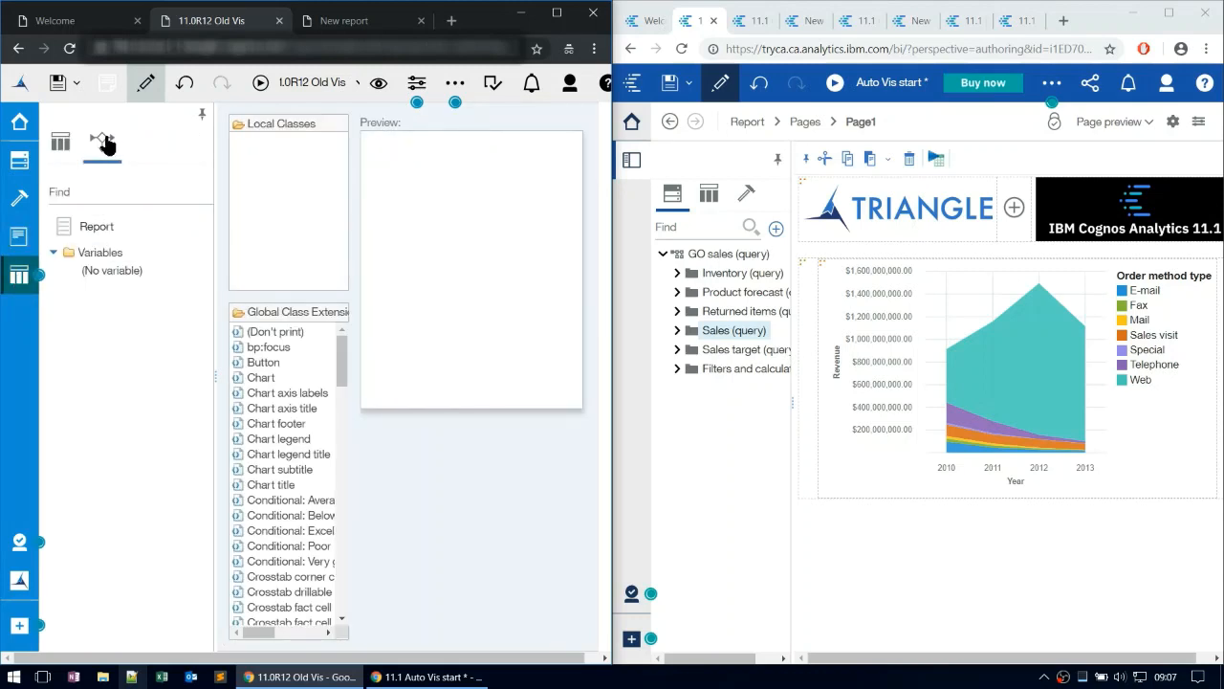
{"action": "left_click", "coordinate": [20, 199]}
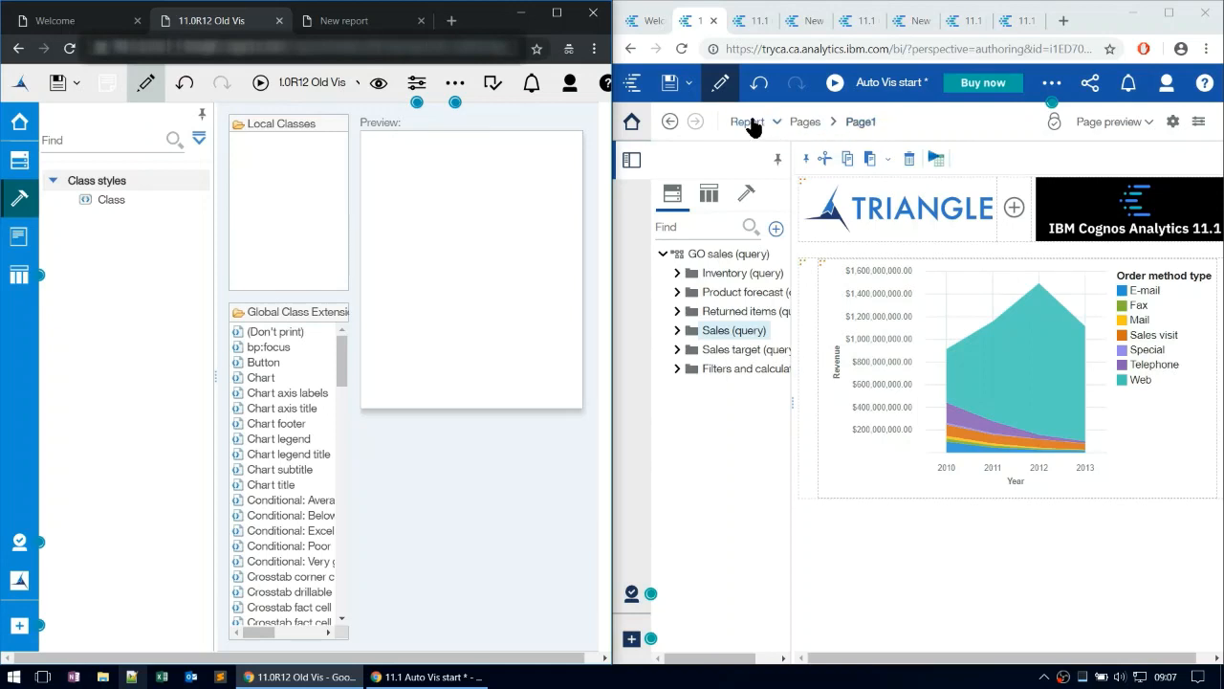
In the 11.1 report, examine Query4, return to Page1, and view its data items and toolbox
{"action": "left_click", "coordinate": [751, 124]}
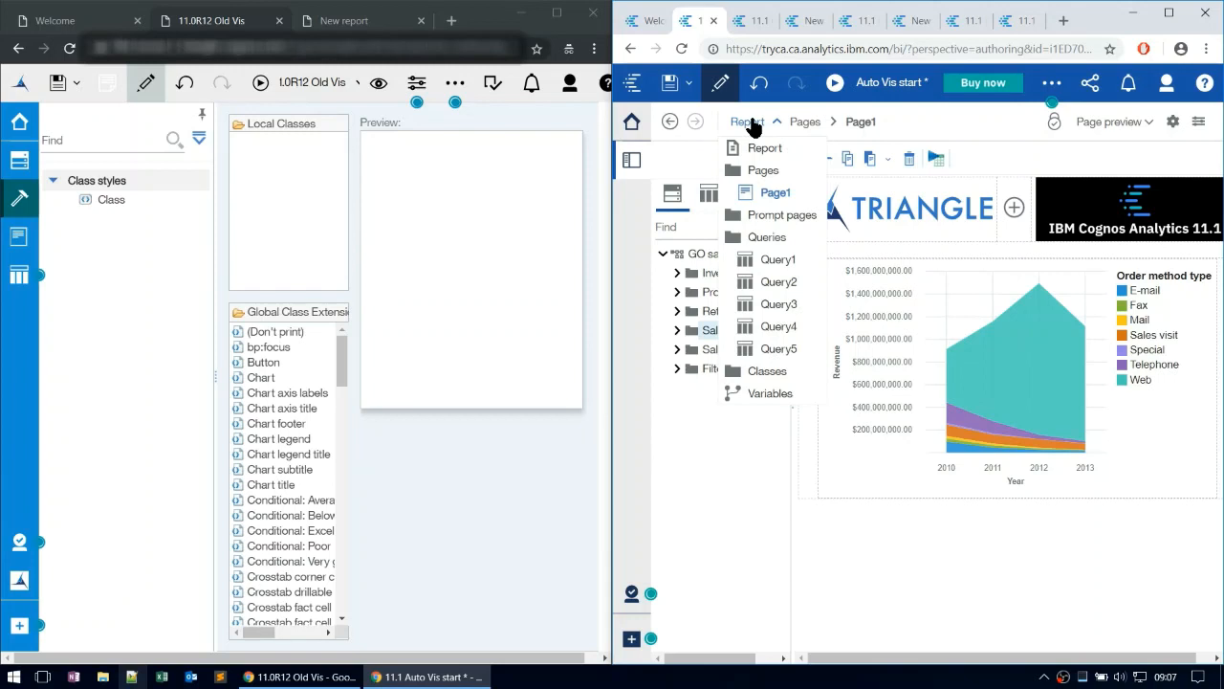
{"action": "left_click", "coordinate": [776, 327]}
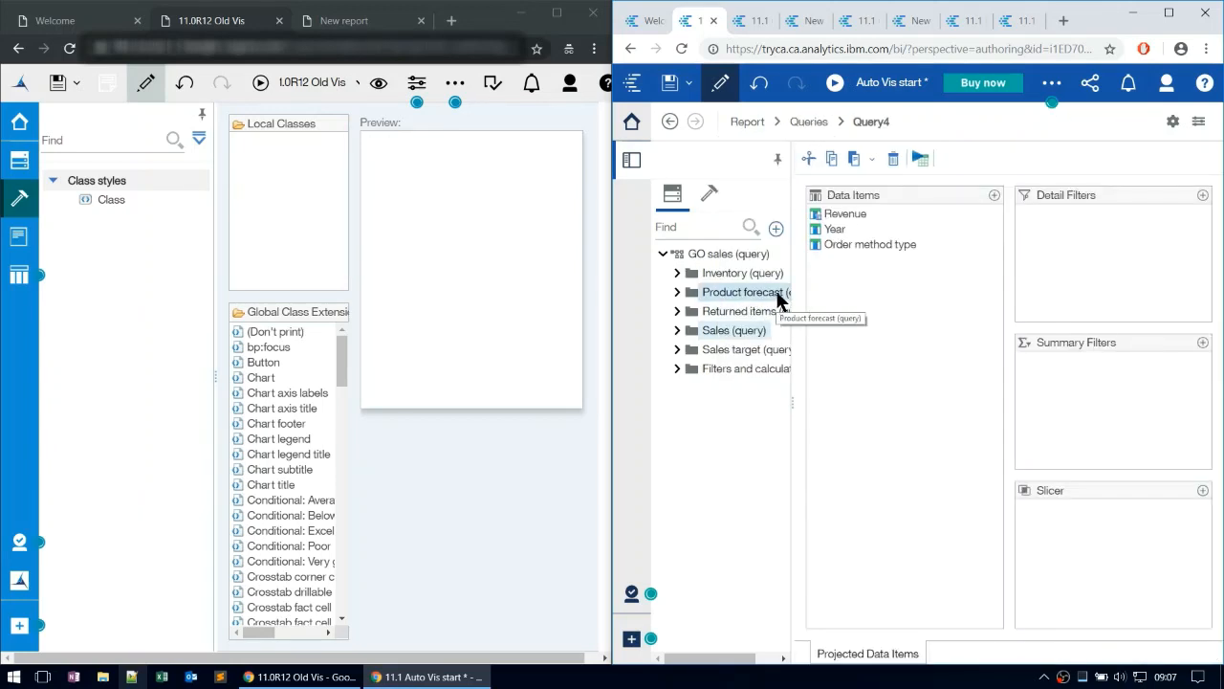
{"action": "left_click", "coordinate": [765, 126]}
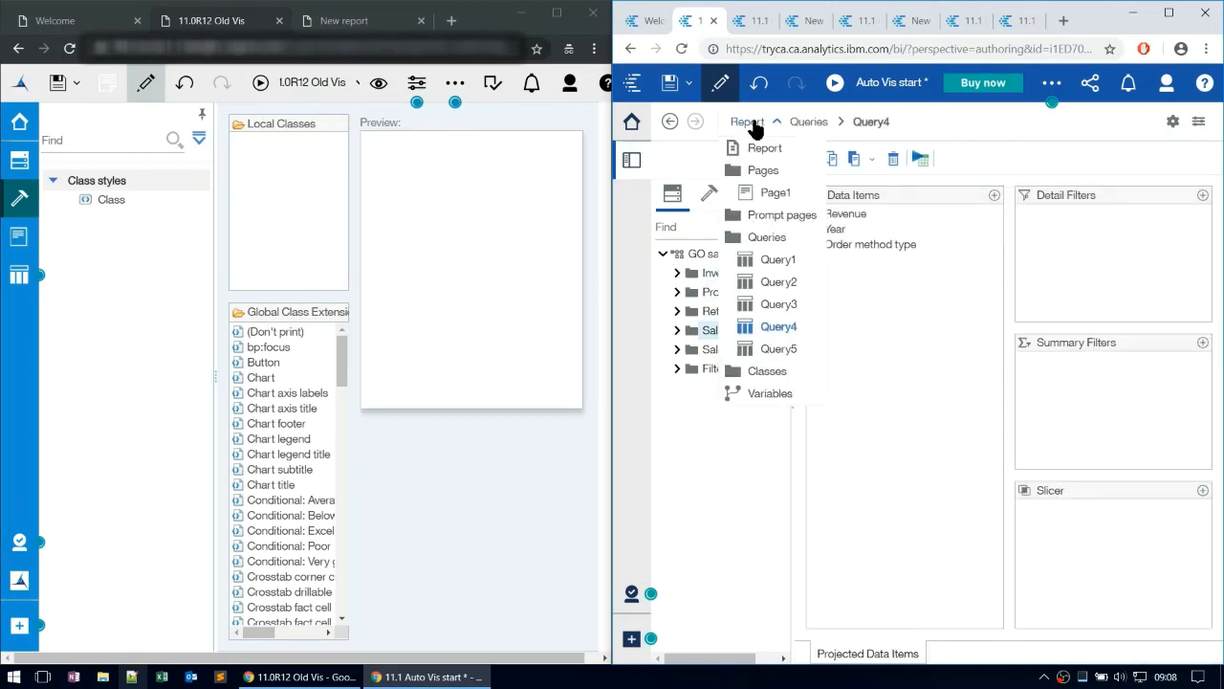
{"action": "left_click", "coordinate": [773, 193]}
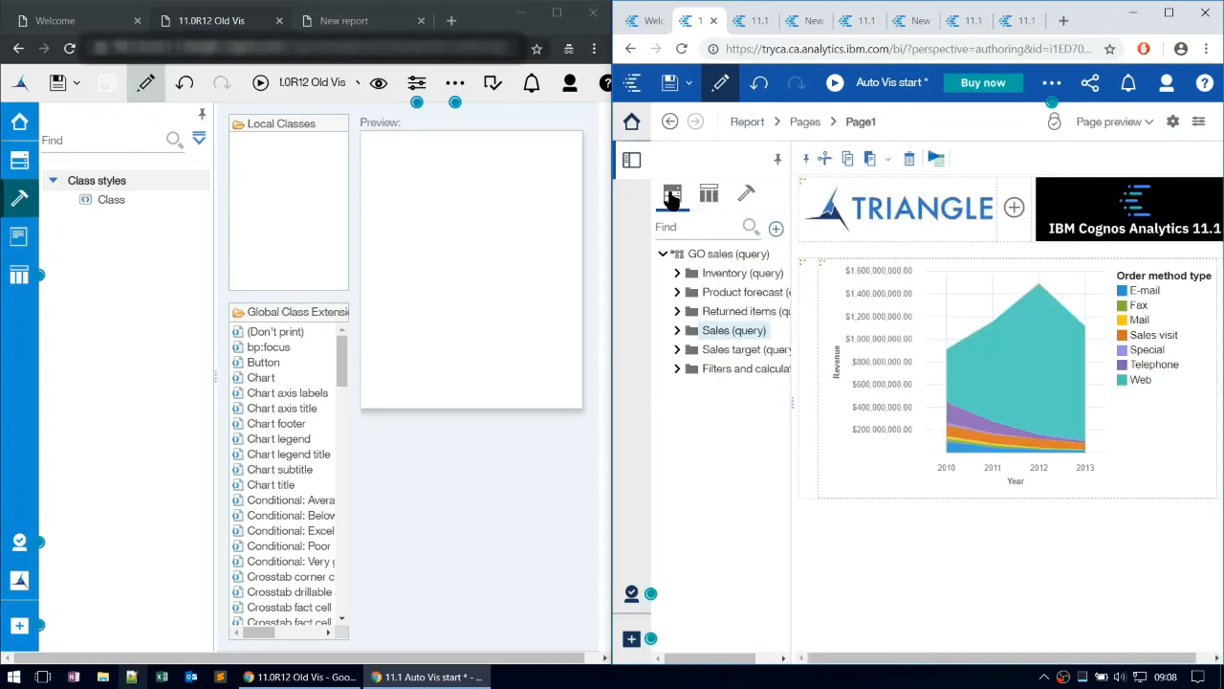
{"action": "left_click", "coordinate": [709, 194]}
{"action": "left_click", "coordinate": [746, 195]}
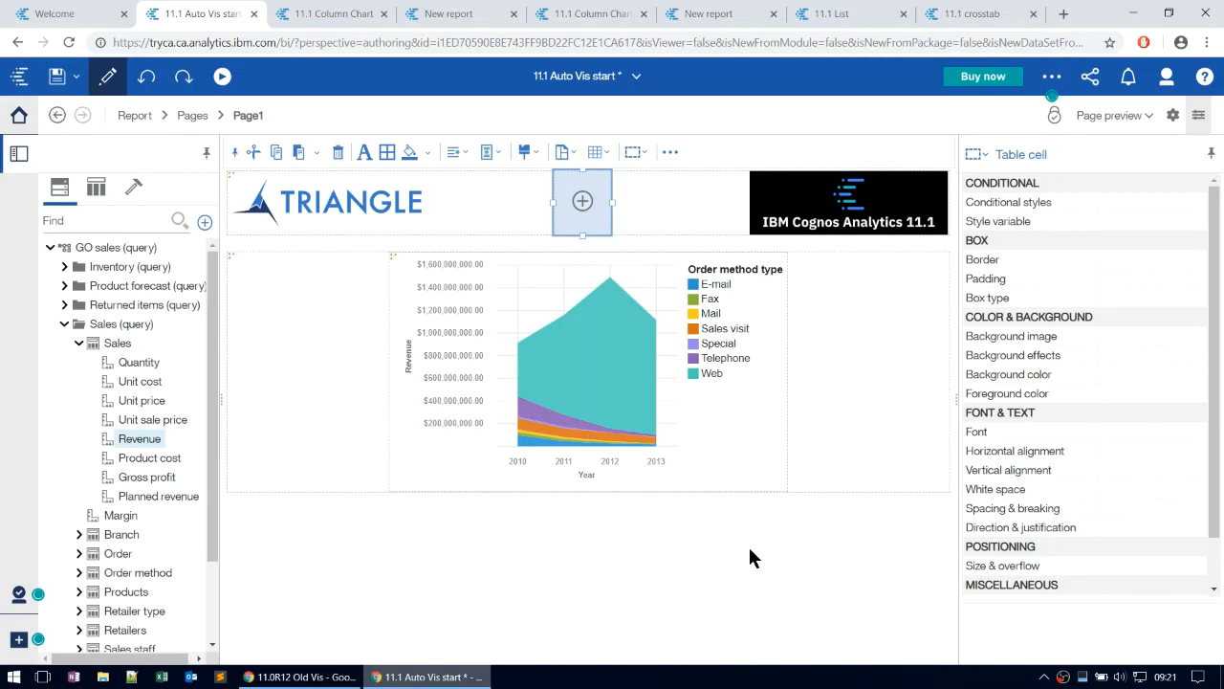
Switch to the 11.0 R12 report and insert a table with five columns and one row below the area chart
{"action": "left_click", "coordinate": [844, 412]}
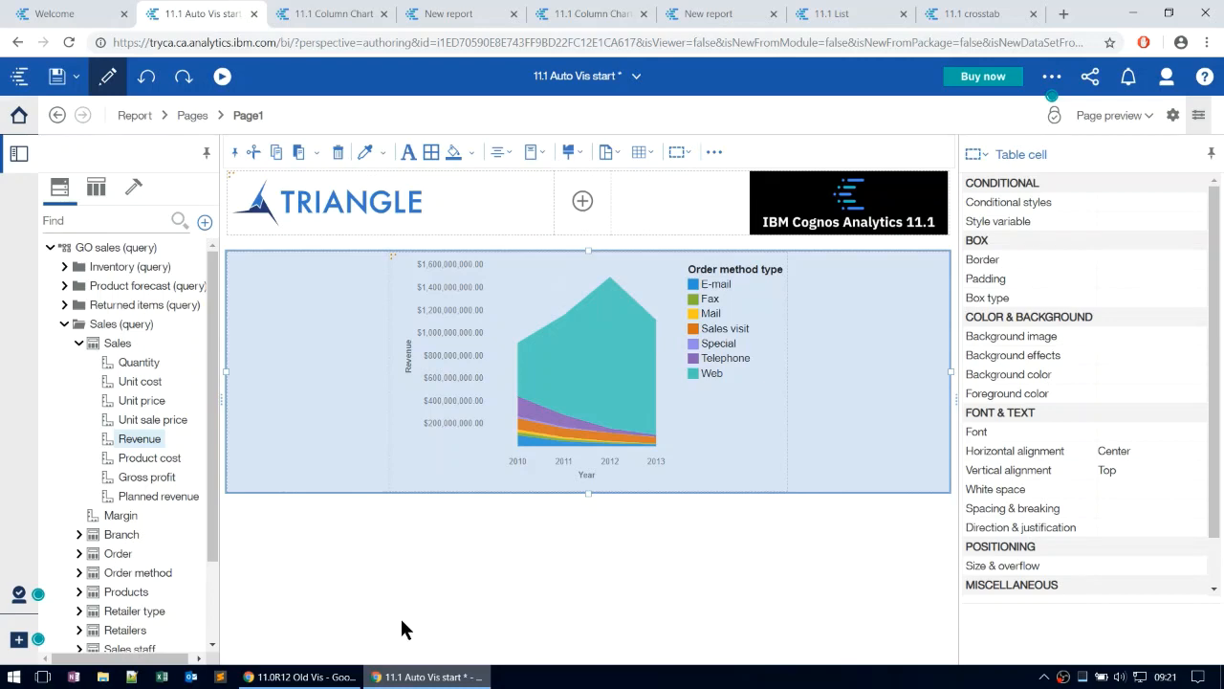
{"action": "left_click", "coordinate": [329, 677]}
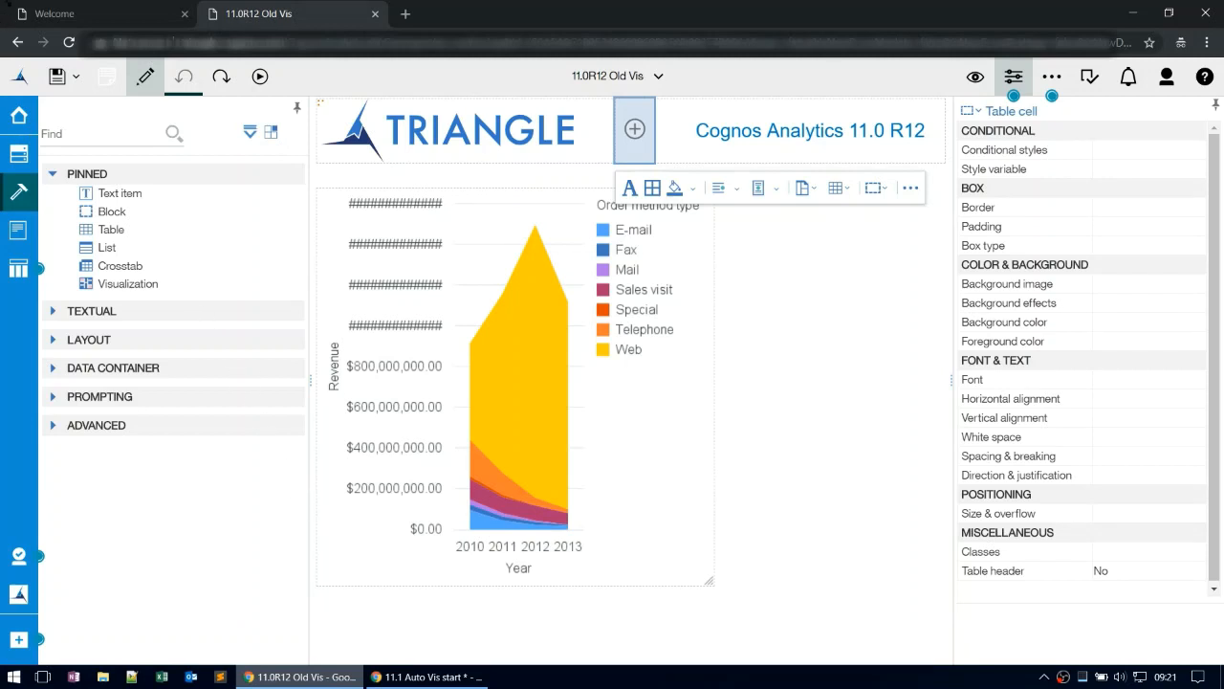
{"action": "left_click_drag", "start_coordinate": [111, 227], "coordinate": [591, 523]}
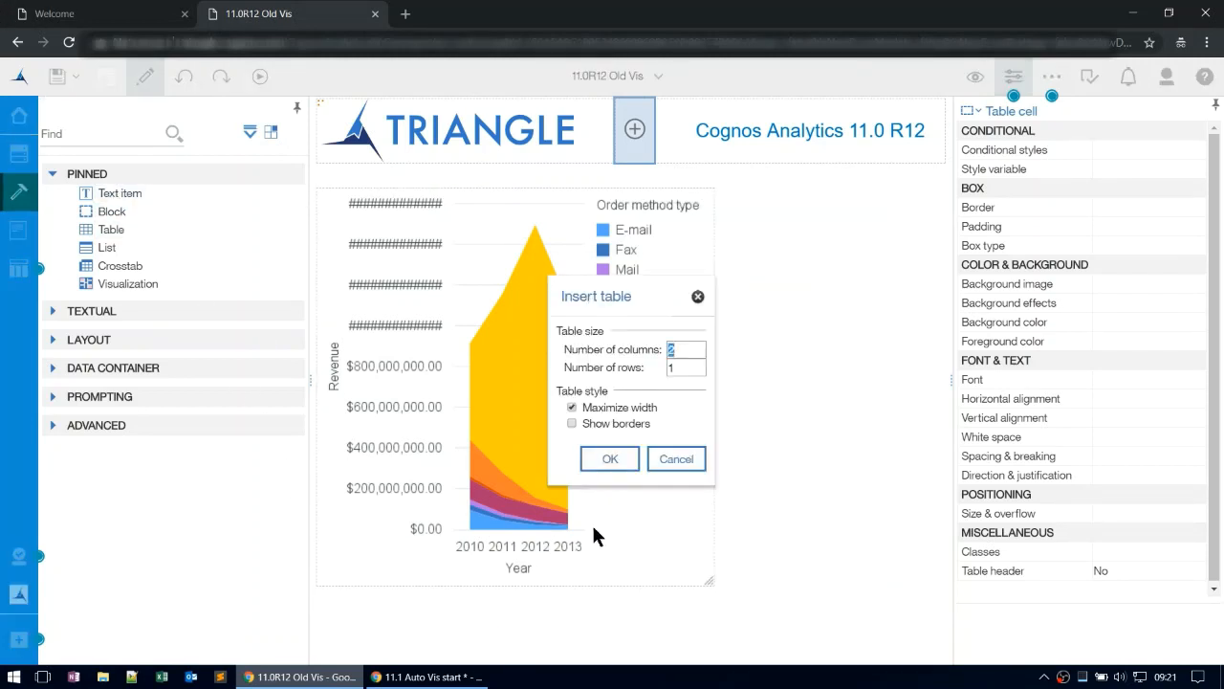
{"action": "type", "text": "5"}
{"action": "left_click", "coordinate": [610, 460]}
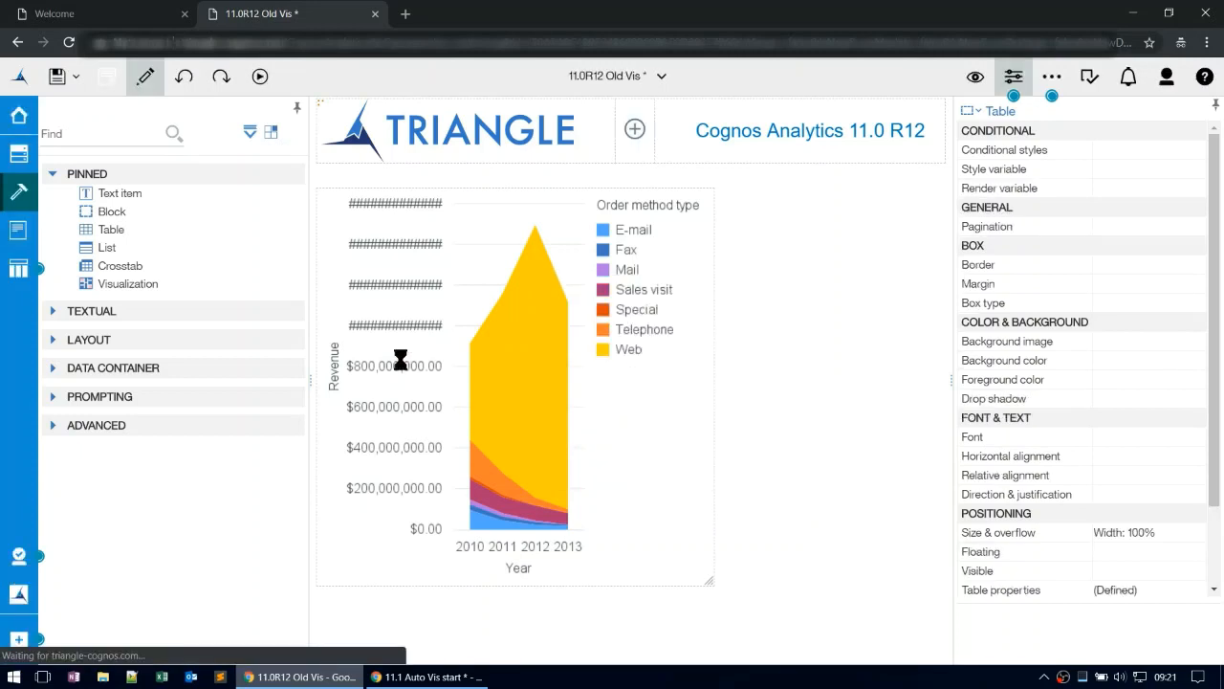
Nest a table with one column and two rows in the middle cell of the five-column table
{"action": "left_click_drag", "start_coordinate": [111, 229], "coordinate": [582, 600]}
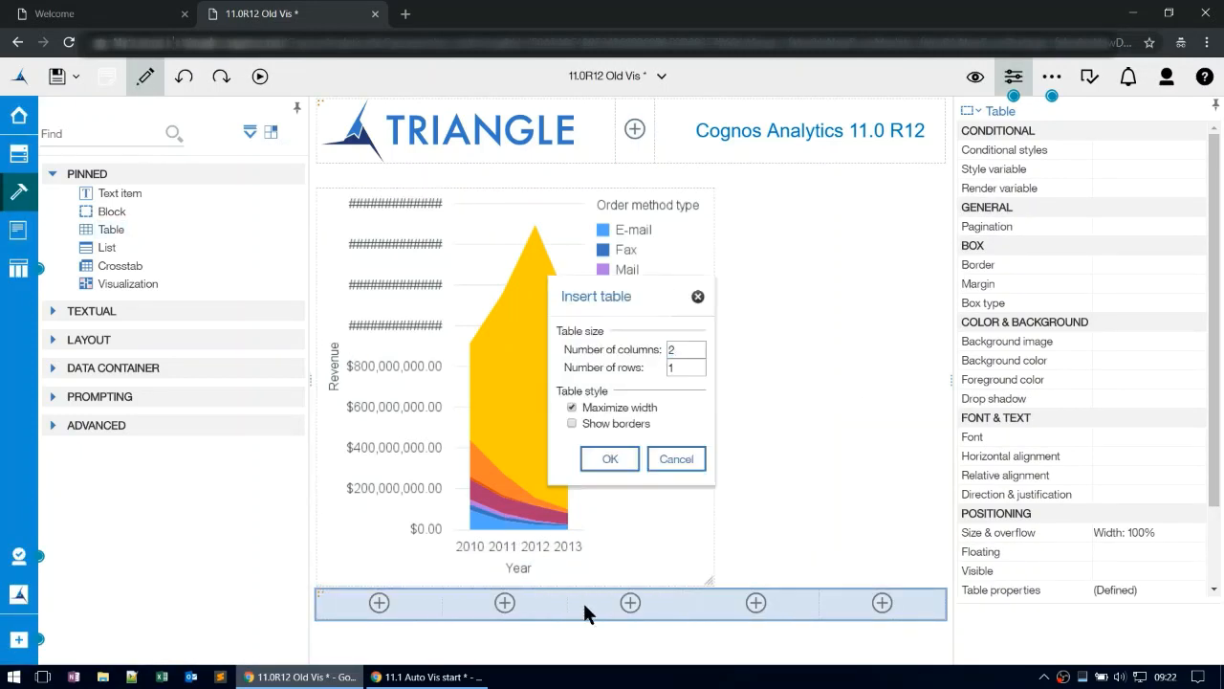
{"action": "key", "text": "Tab"}
{"action": "type", "text": "2"}
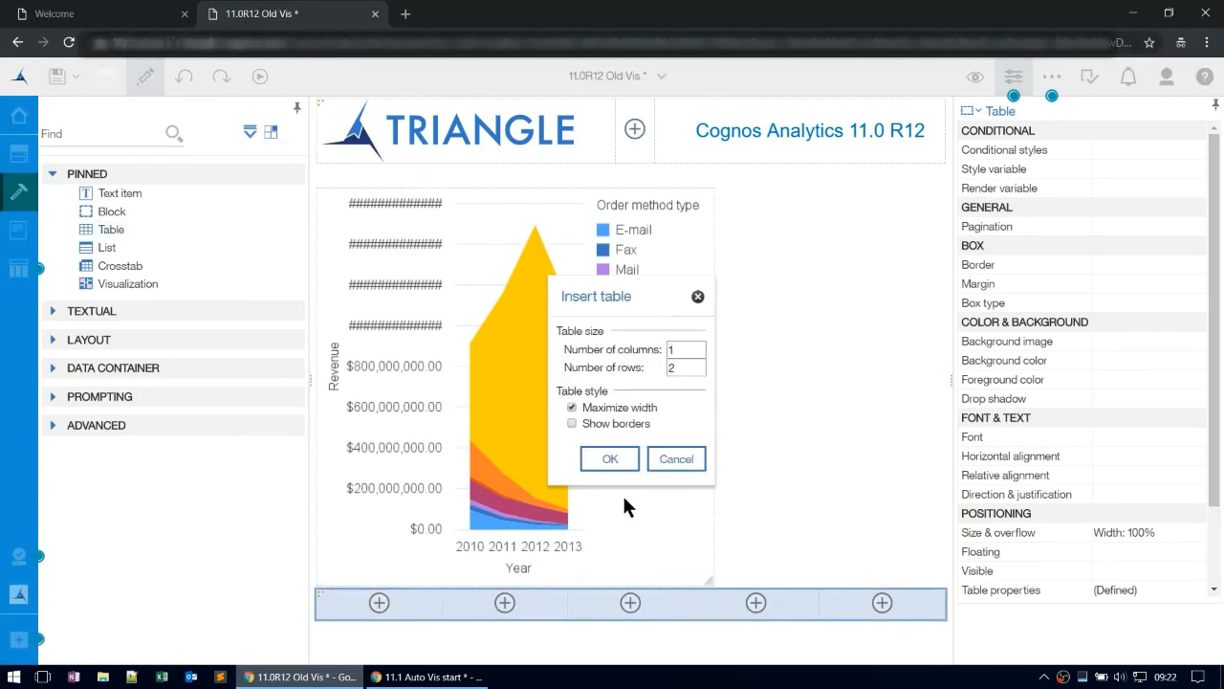
{"action": "left_click", "coordinate": [610, 459]}
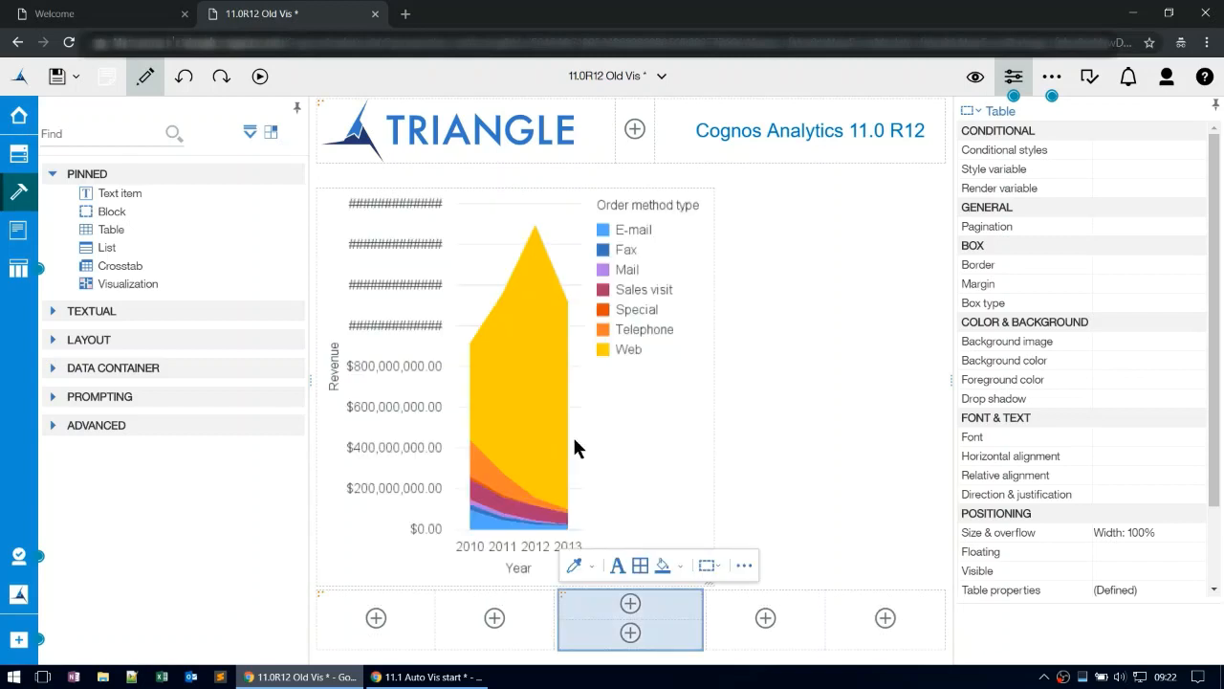
Place the Sales Revenue item in the nested table's upper cell and a text item reading "Revenue" in the lower cell
{"action": "left_click", "coordinate": [18, 155]}
{"action": "left_click_drag", "start_coordinate": [163, 358], "coordinate": [586, 603]}
{"action": "left_click", "coordinate": [628, 427]}
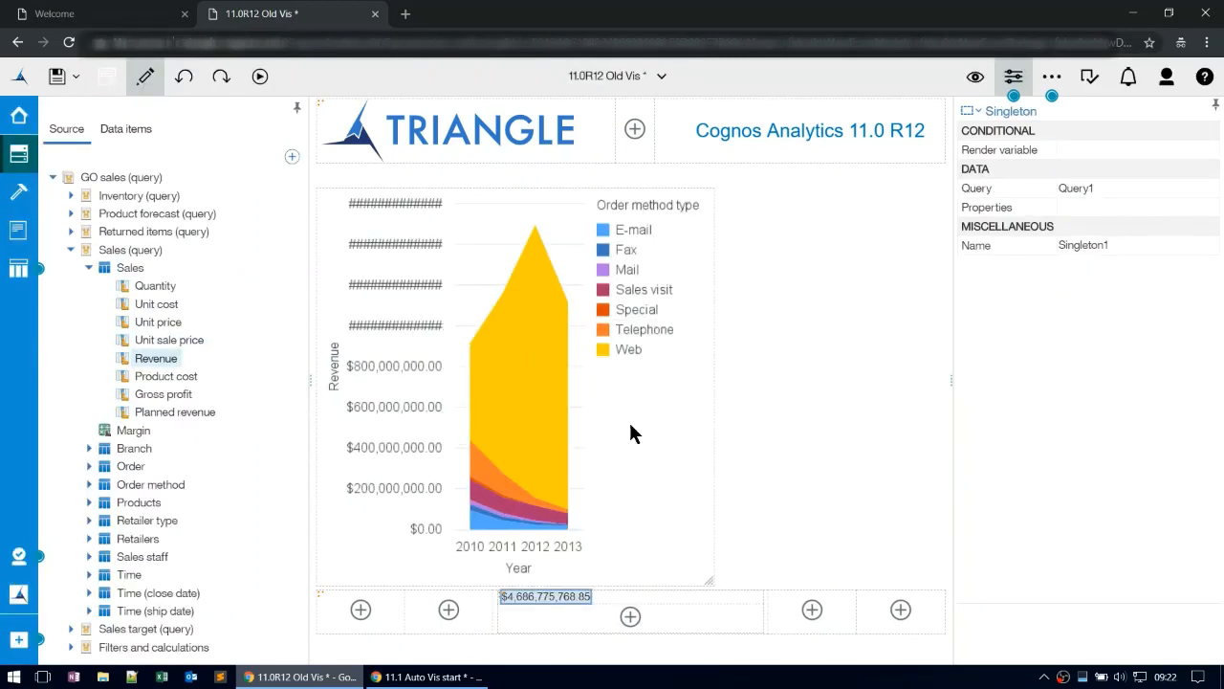
{"action": "left_click", "coordinate": [19, 192]}
{"action": "left_click_drag", "start_coordinate": [108, 196], "coordinate": [549, 616]}
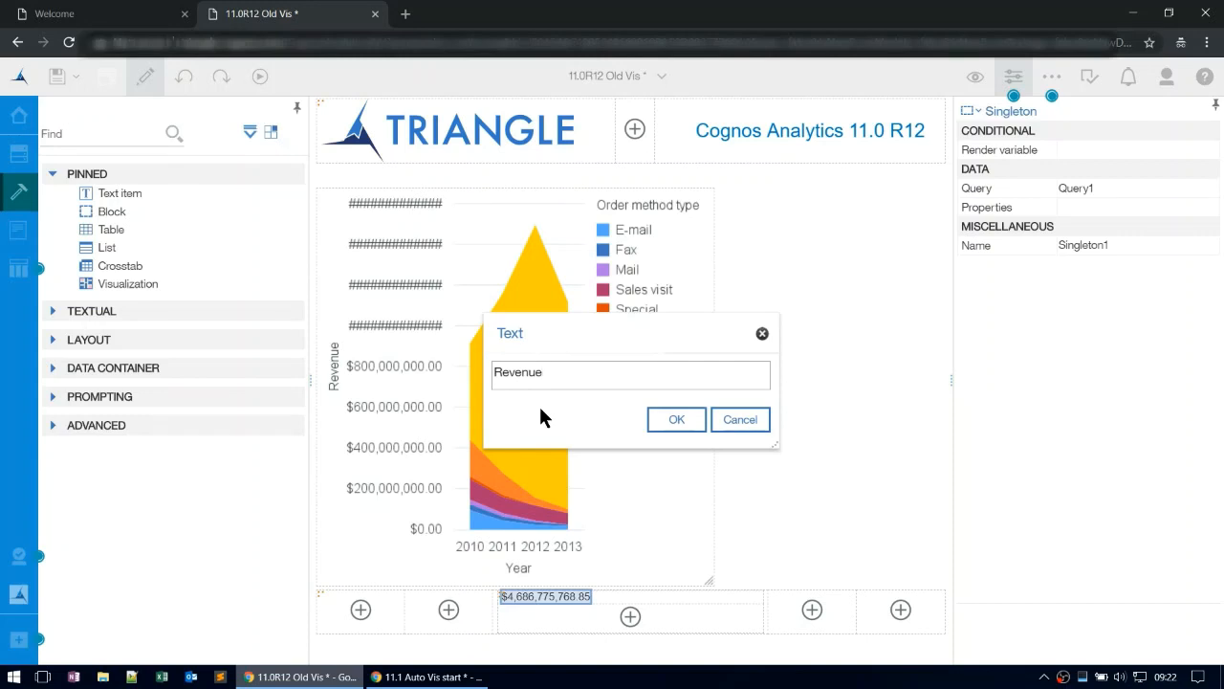
{"action": "left_click", "coordinate": [676, 421]}
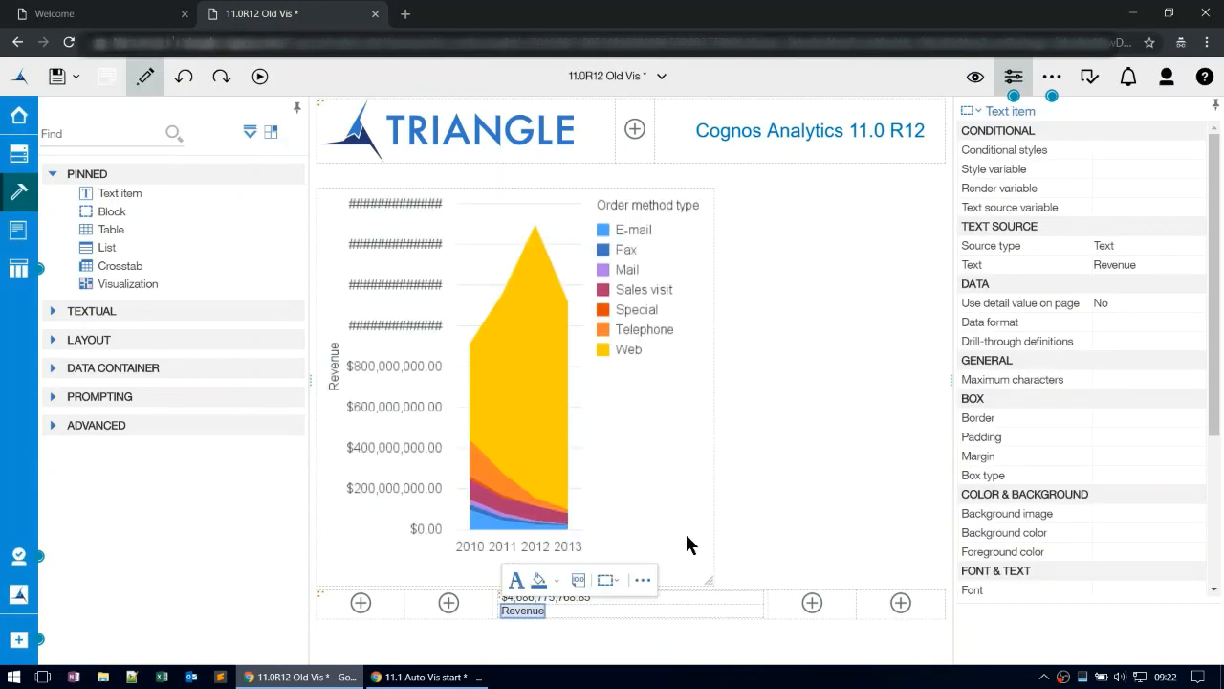
Set the font size of both nested table cells to 14pt
{"action": "left_click", "coordinate": [724, 600]}
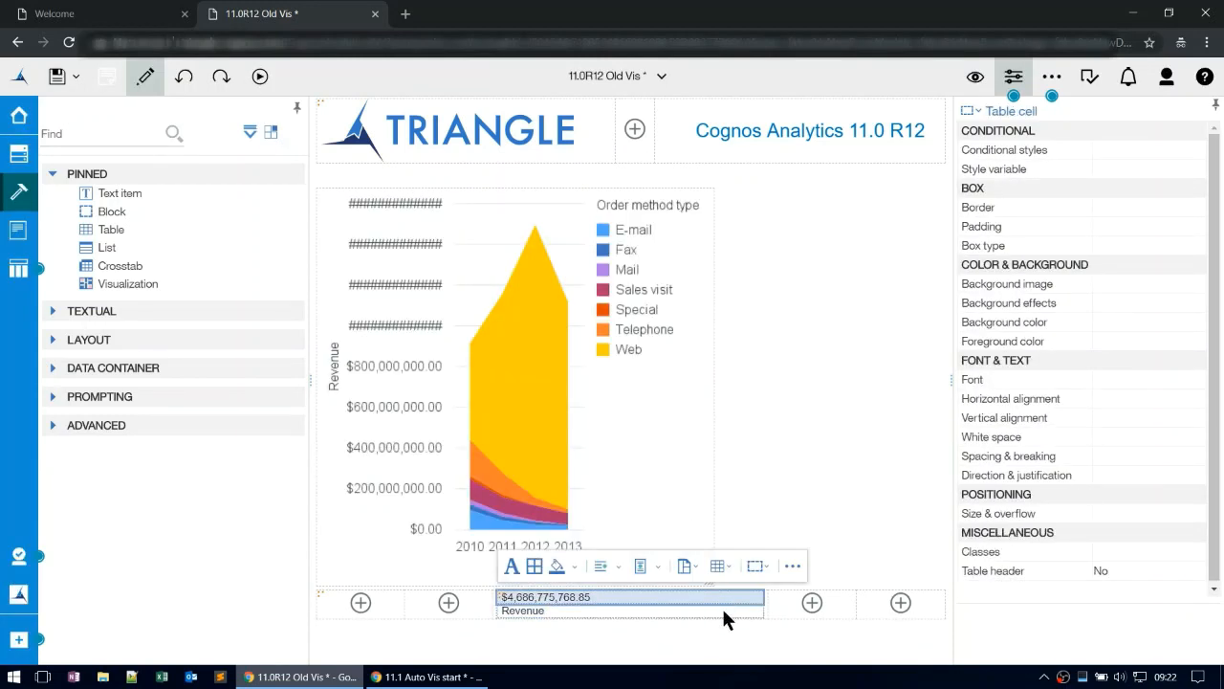
{"action": "left_click", "coordinate": [1204, 342]}
{"action": "left_click", "coordinate": [1210, 341]}
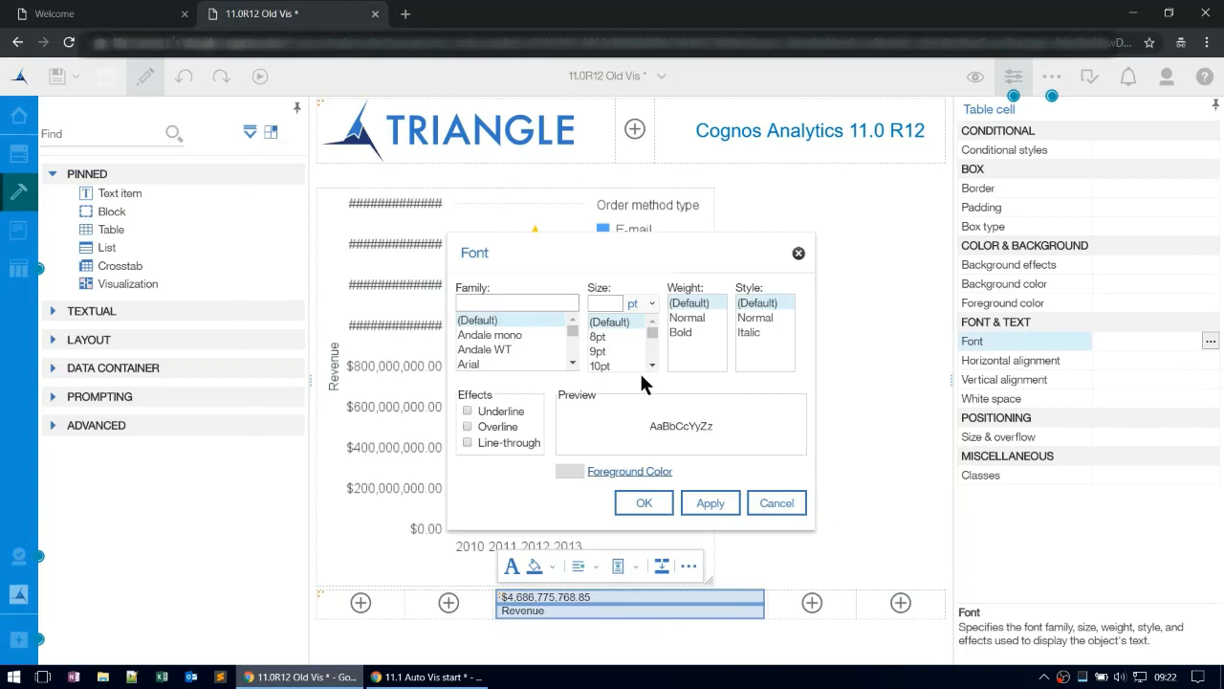
{"action": "scroll", "coordinate": [652, 362], "scroll_direction": "down", "scroll_amount": 2}
{"action": "left_click", "coordinate": [608, 345]}
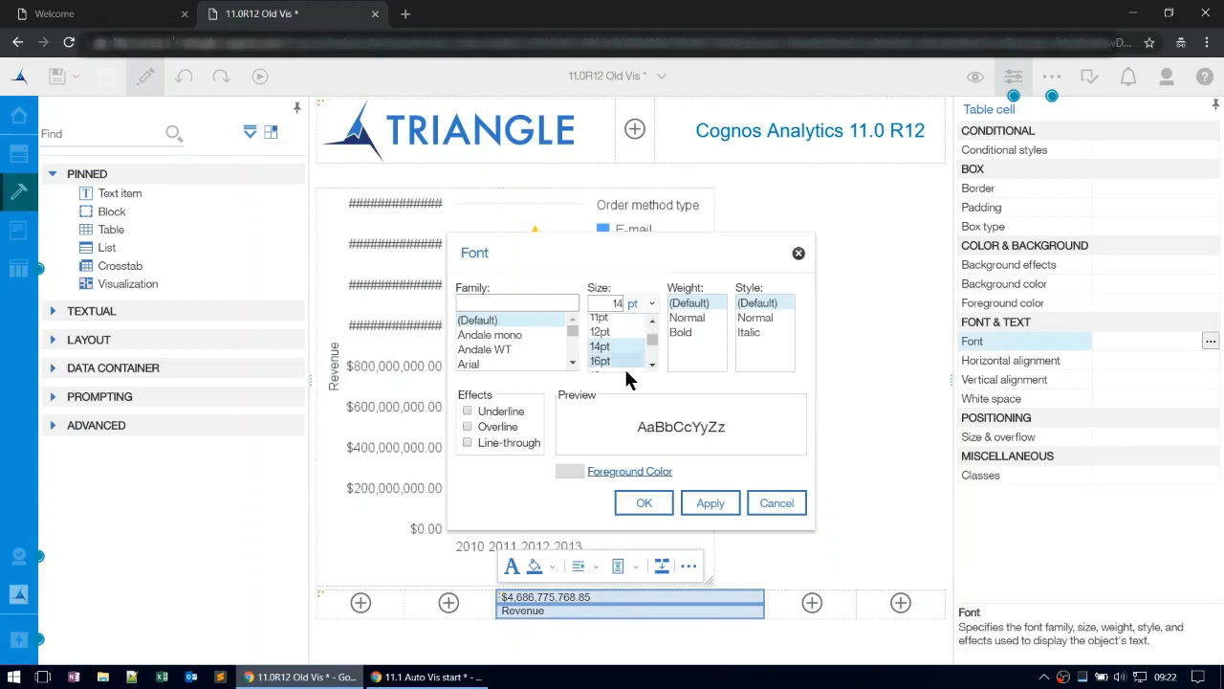
{"action": "left_click", "coordinate": [649, 510]}
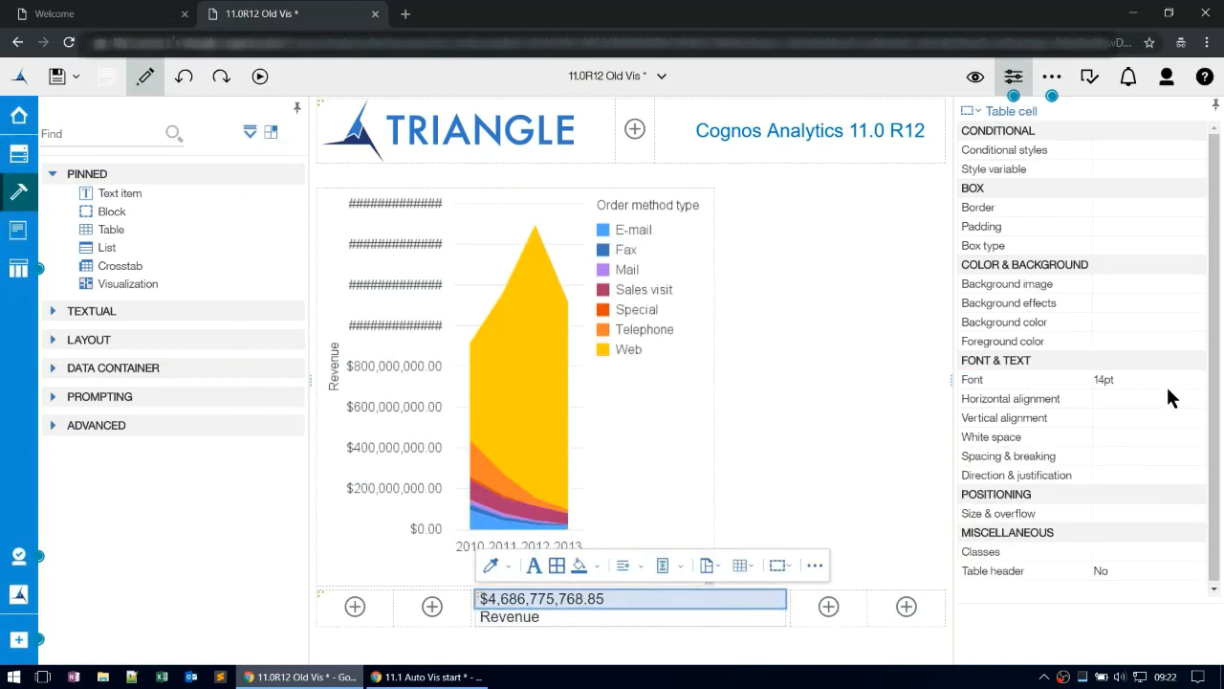
Set the font size of the upper nested cell with the revenue value to 20pt
{"action": "left_click", "coordinate": [1191, 381]}
{"action": "left_click", "coordinate": [1196, 380]}
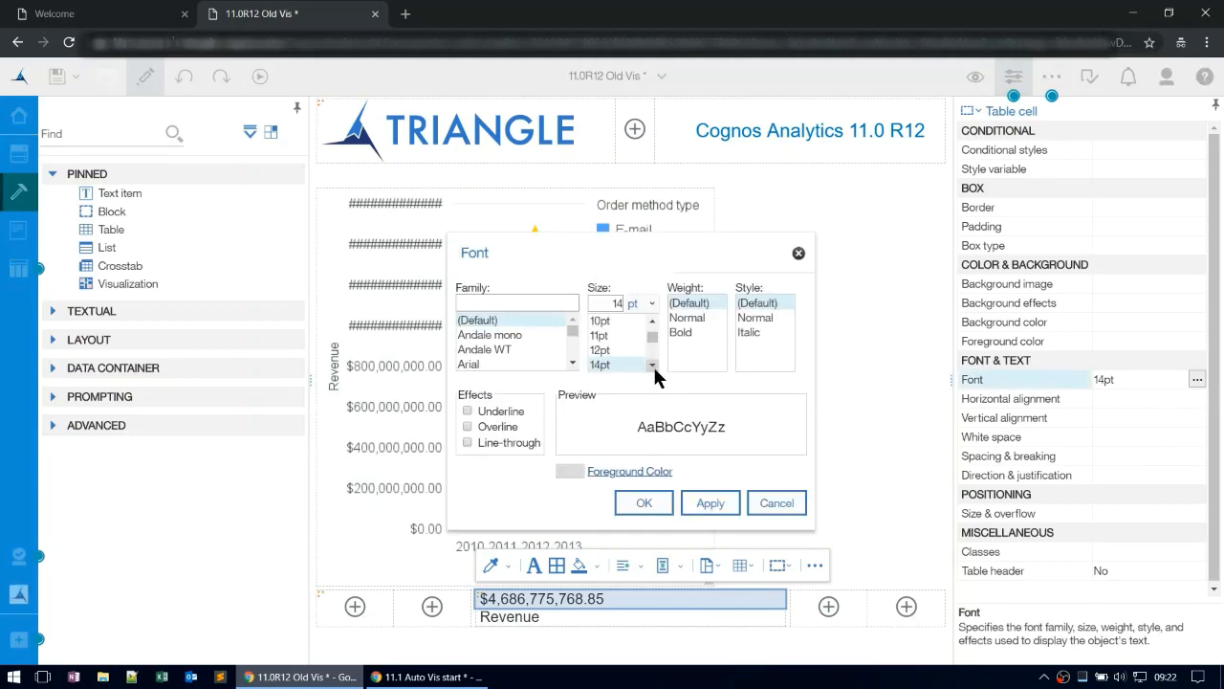
{"action": "scroll", "coordinate": [653, 366], "scroll_direction": "down", "scroll_amount": 2}
{"action": "left_click", "coordinate": [617, 341]}
{"action": "left_click", "coordinate": [639, 503]}
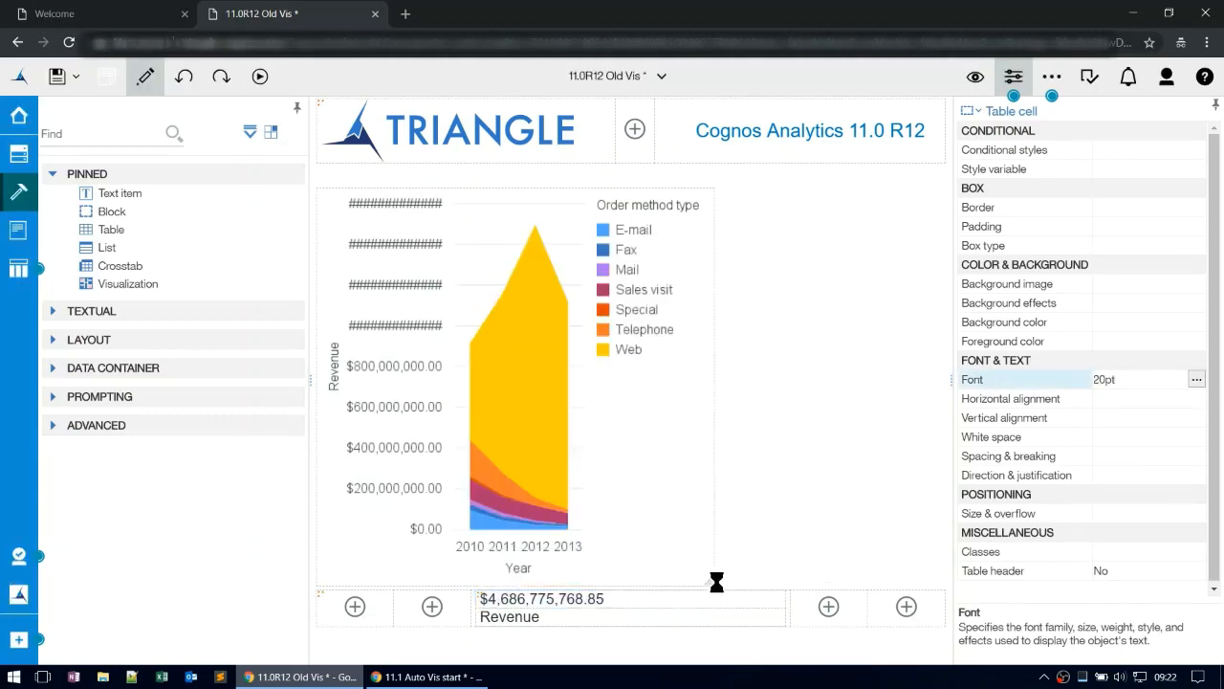
Center both nested table cells horizontally
{"action": "left_click", "coordinate": [749, 622], "text": "ctrl"}
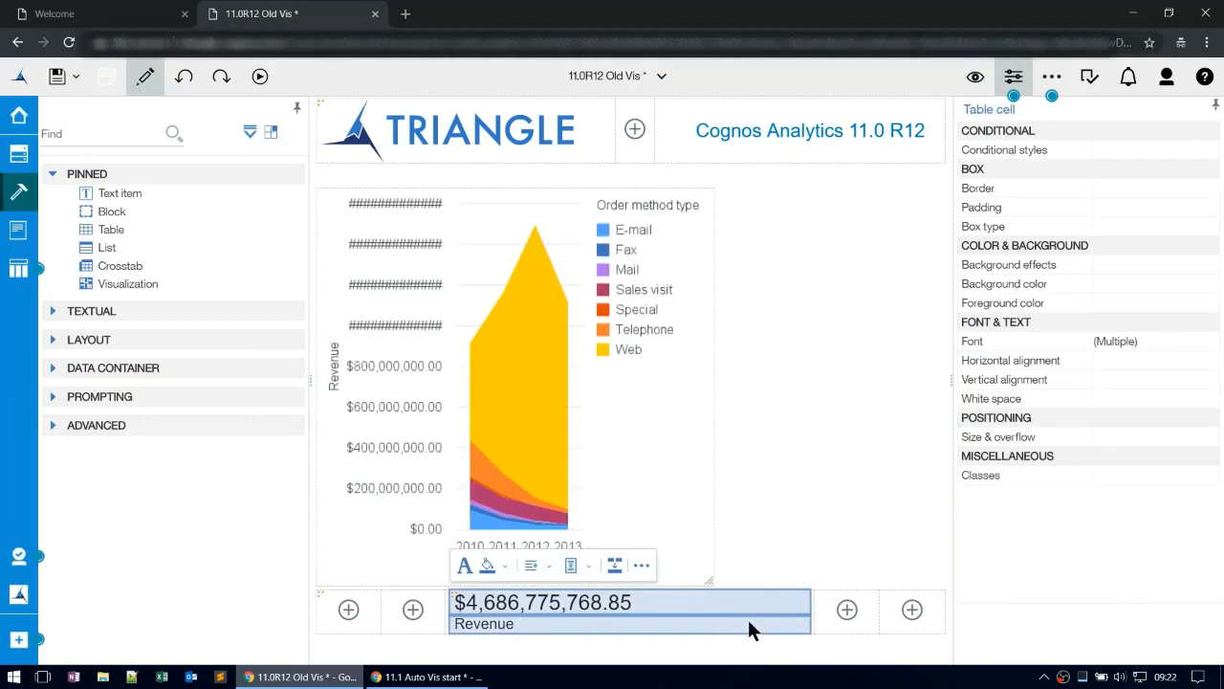
{"action": "left_click", "coordinate": [1170, 362]}
{"action": "left_click", "coordinate": [1210, 360]}
{"action": "left_click", "coordinate": [1166, 411]}
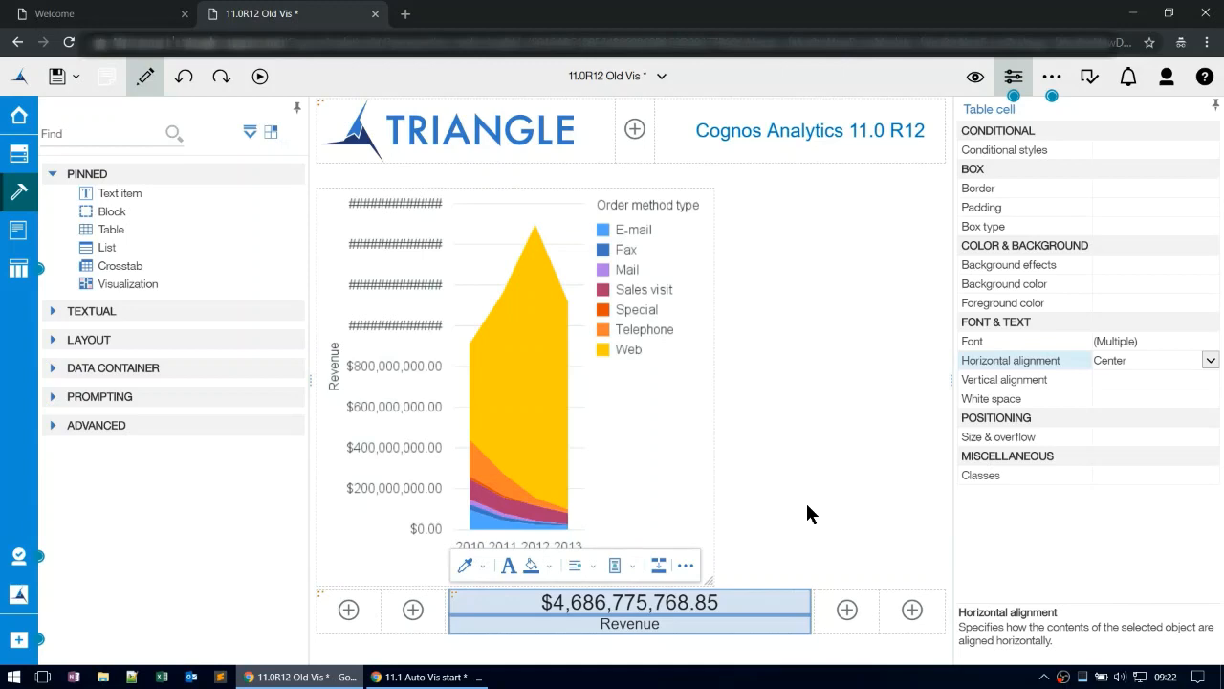
Switch to the 11.1 report, insert the Sales Revenue item below the chart, and move the chart's table beneath it
{"action": "left_click", "coordinate": [425, 678]}
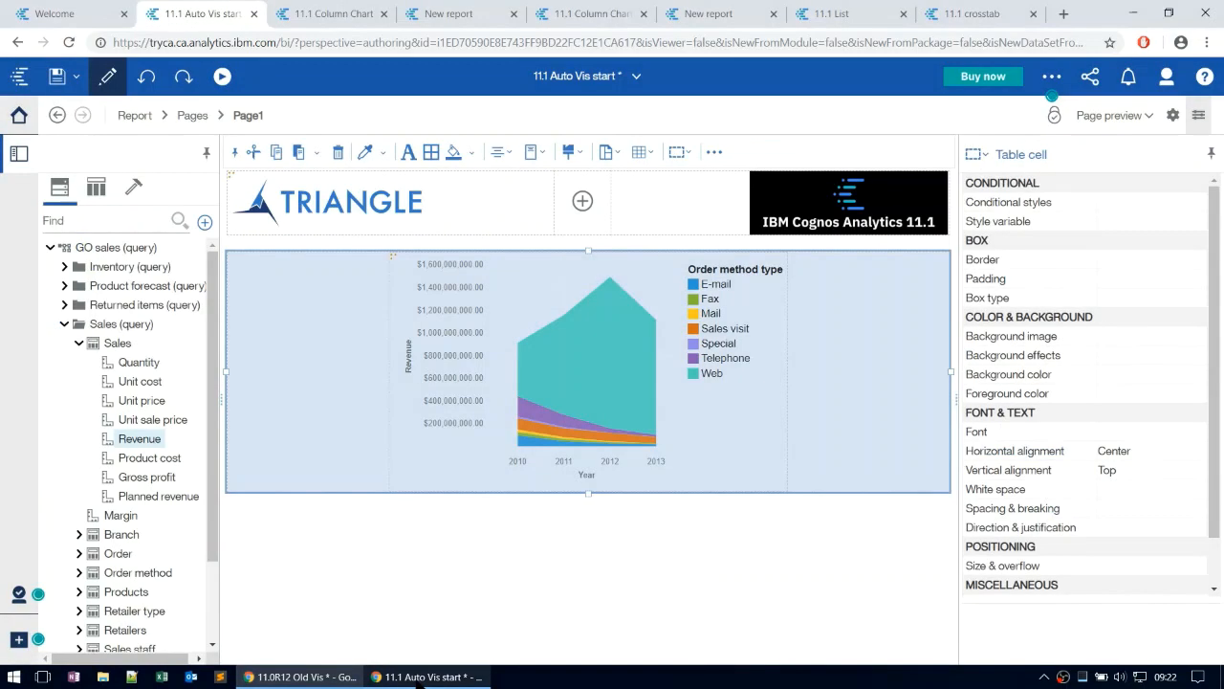
{"action": "left_click_drag", "start_coordinate": [145, 439], "coordinate": [622, 526]}
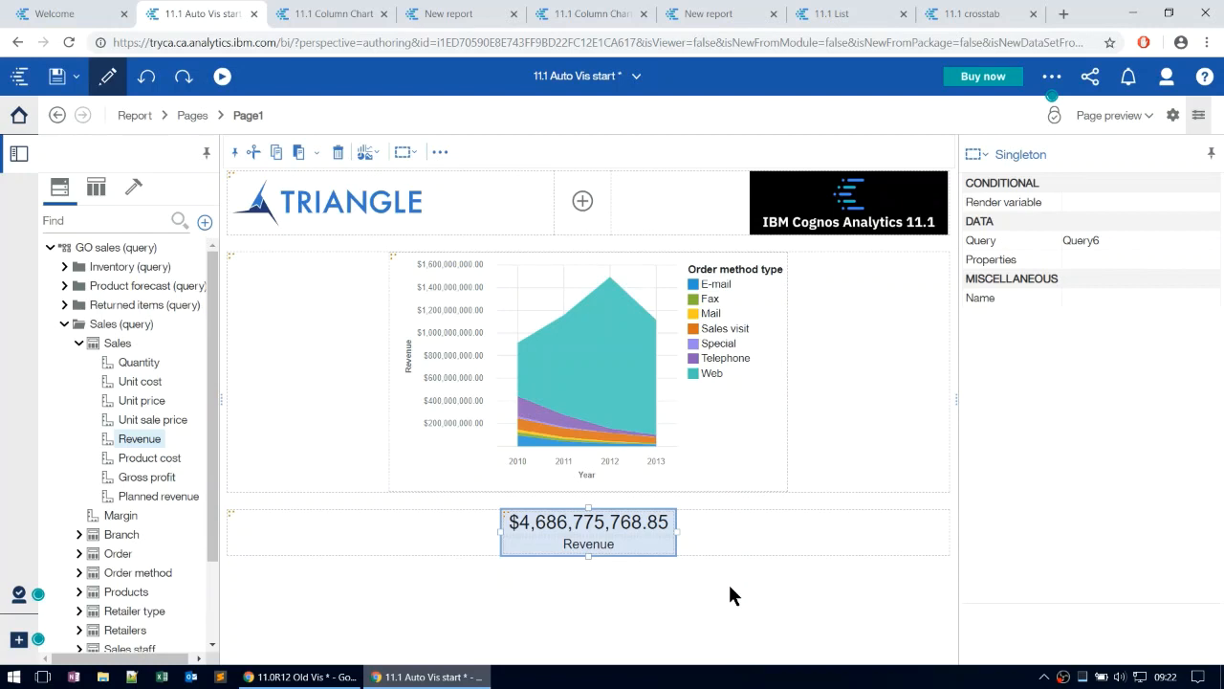
{"action": "left_click", "coordinate": [743, 532]}
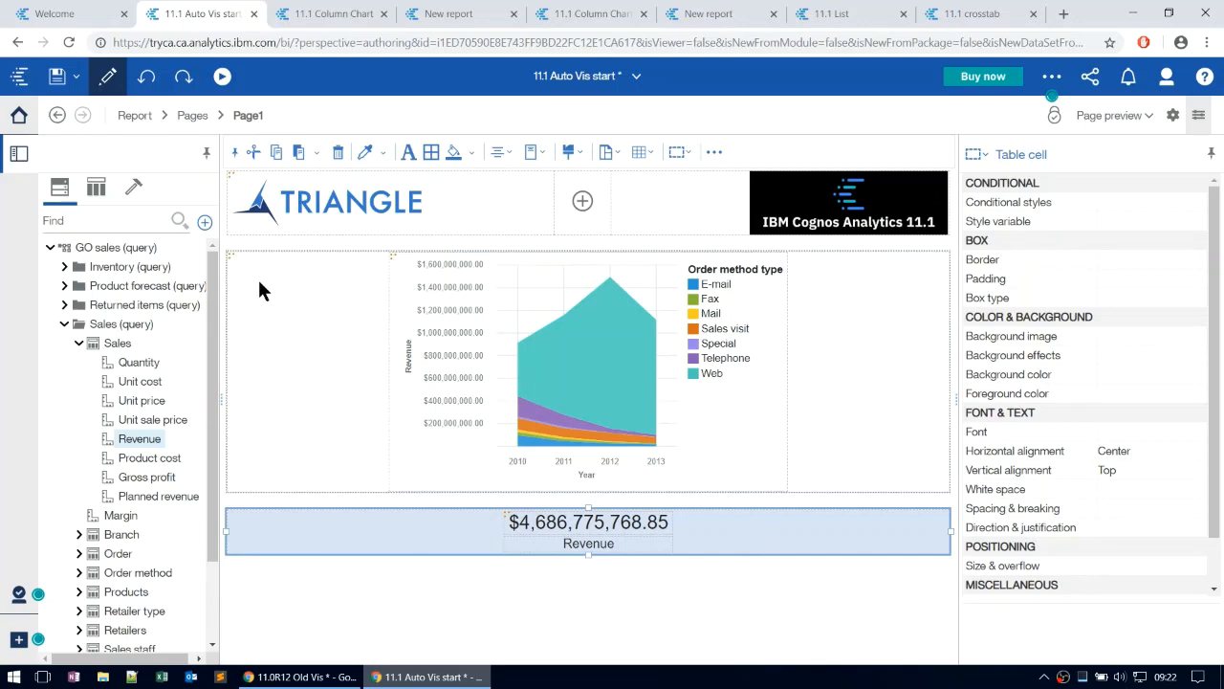
{"action": "left_click", "coordinate": [234, 261]}
{"action": "left_click_drag", "start_coordinate": [232, 248], "coordinate": [414, 578]}
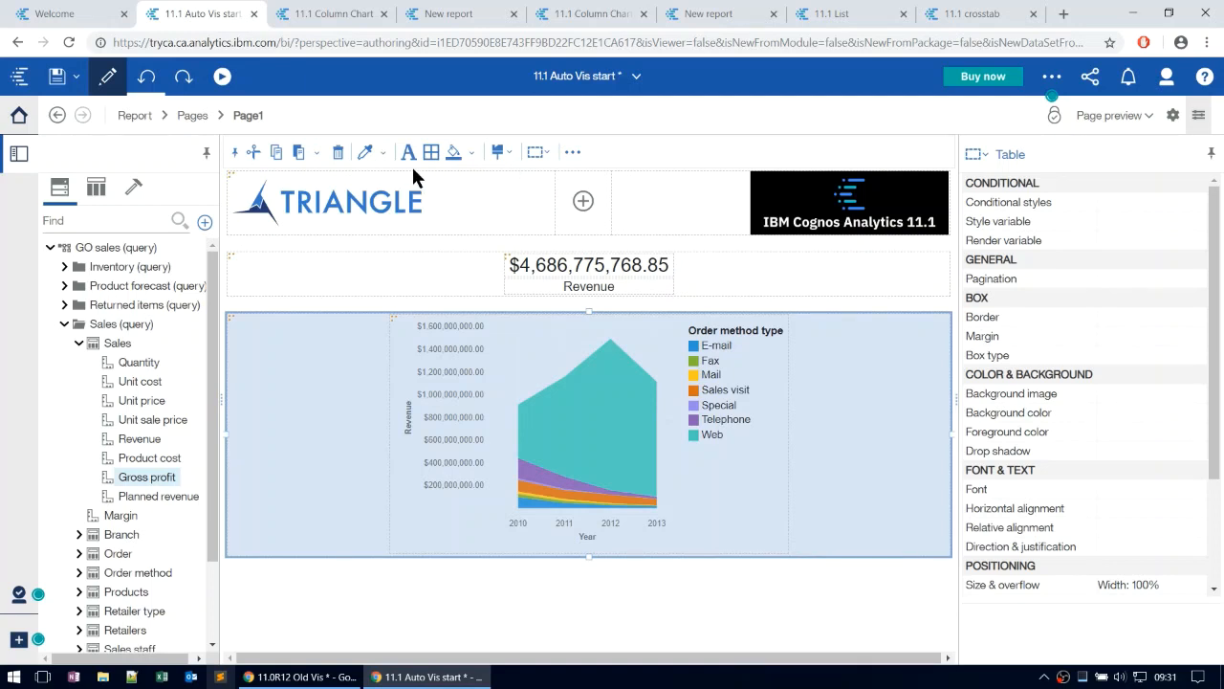
Unpin the report object toolbar and pin it again
{"action": "left_click", "coordinate": [233, 152]}
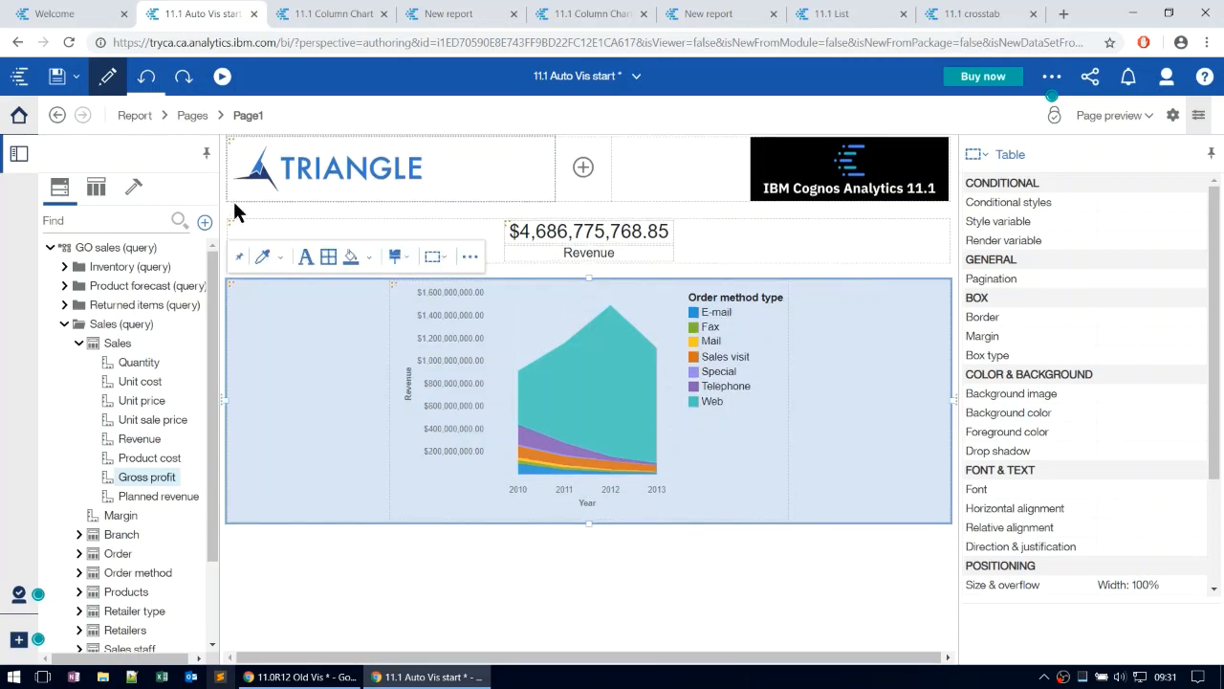
{"action": "left_click", "coordinate": [238, 256]}
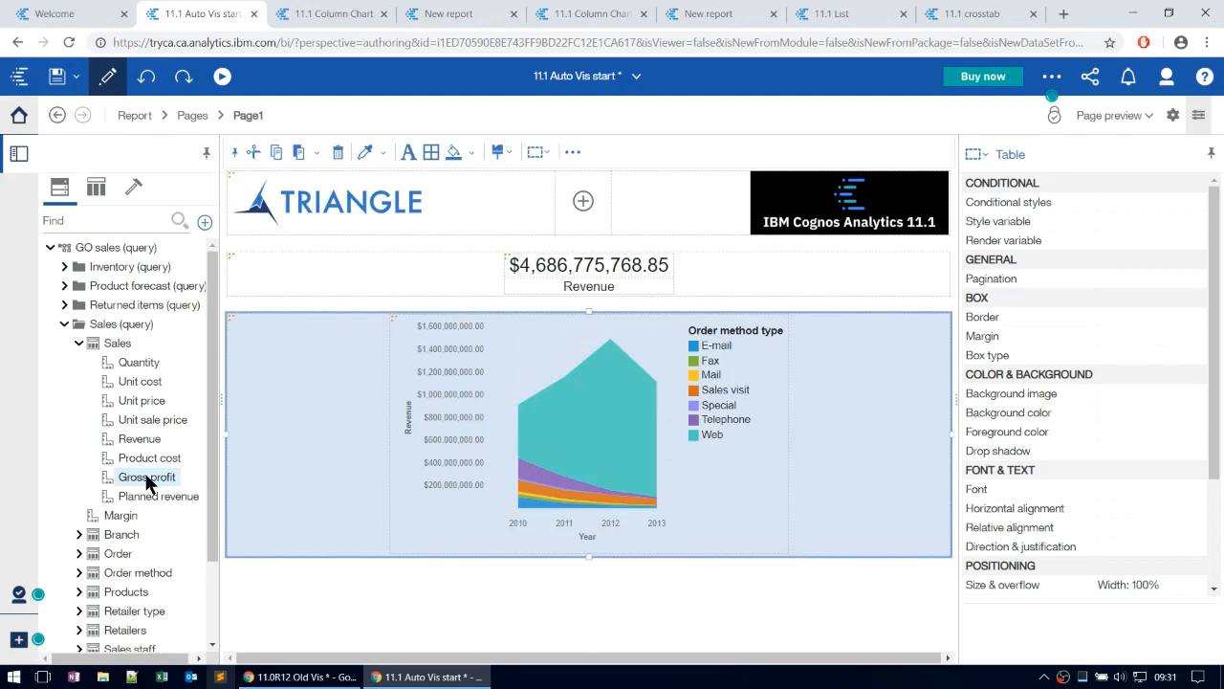
Add the Gross profit item to the right of the Revenue value and the Quantity item to its left
{"action": "left_click_drag", "start_coordinate": [148, 483], "coordinate": [915, 260]}
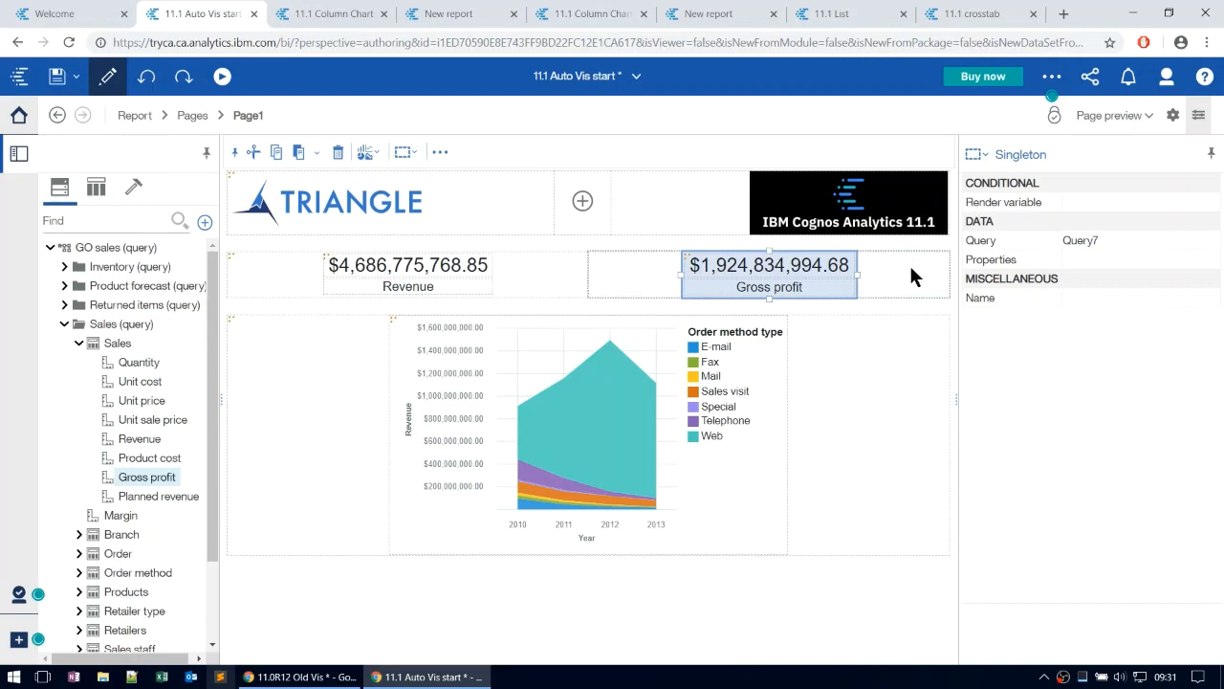
{"action": "left_click", "coordinate": [128, 369]}
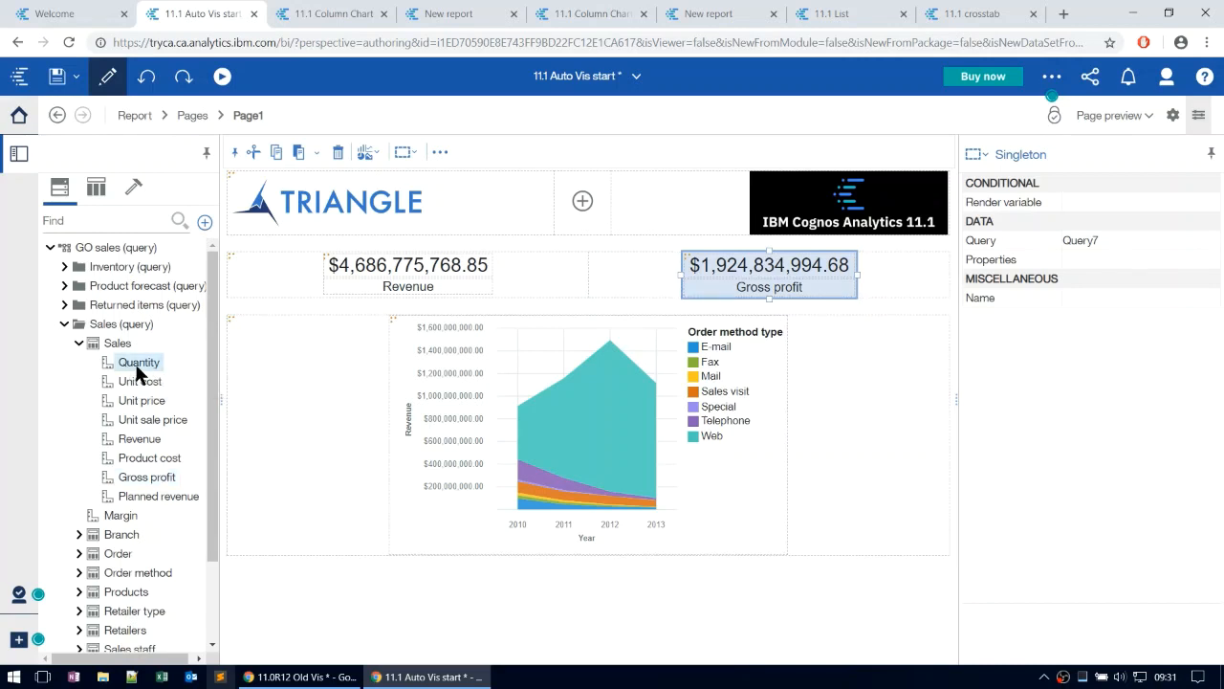
{"action": "left_click_drag", "start_coordinate": [137, 363], "coordinate": [237, 270]}
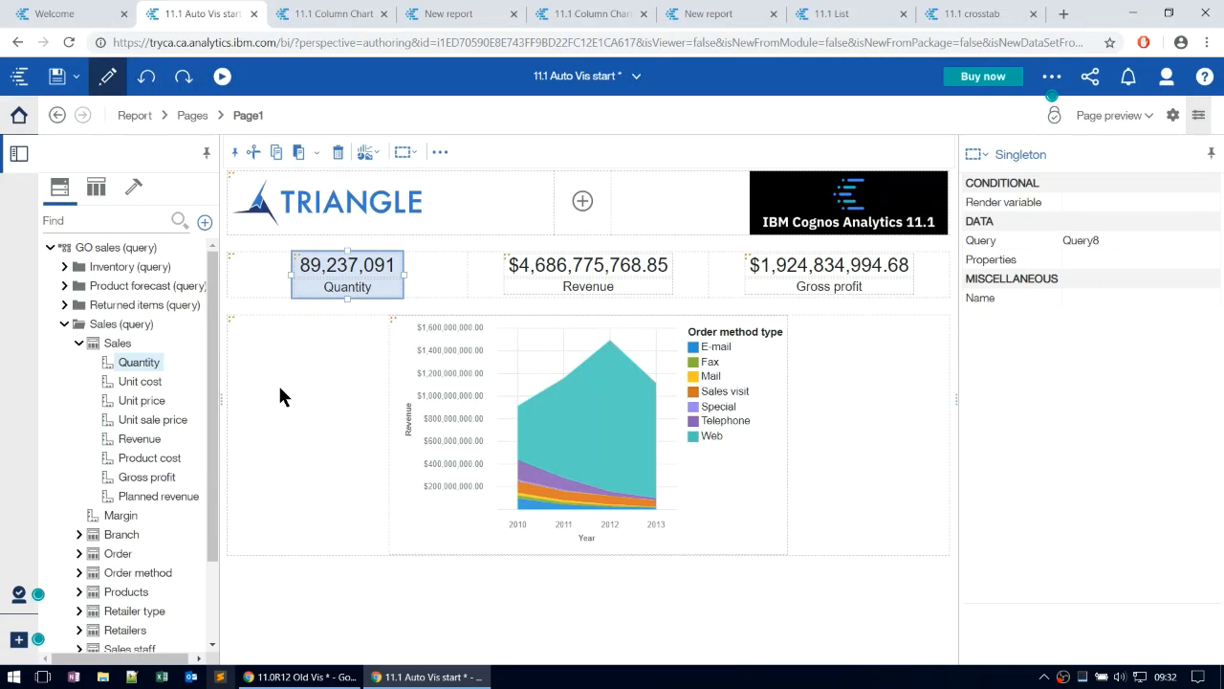
Search the source items for "forecast" and insert Forecast revenue between the Quantity and Revenue values
{"action": "left_click", "coordinate": [129, 220]}
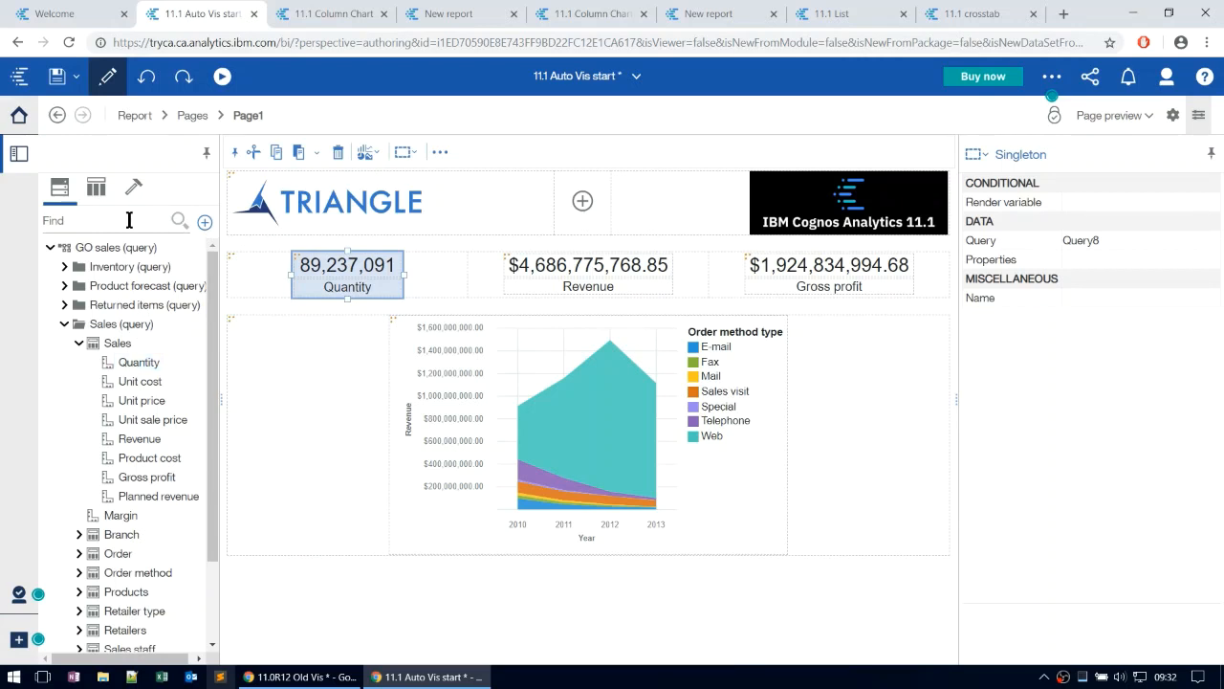
{"action": "type", "text": "fo"}
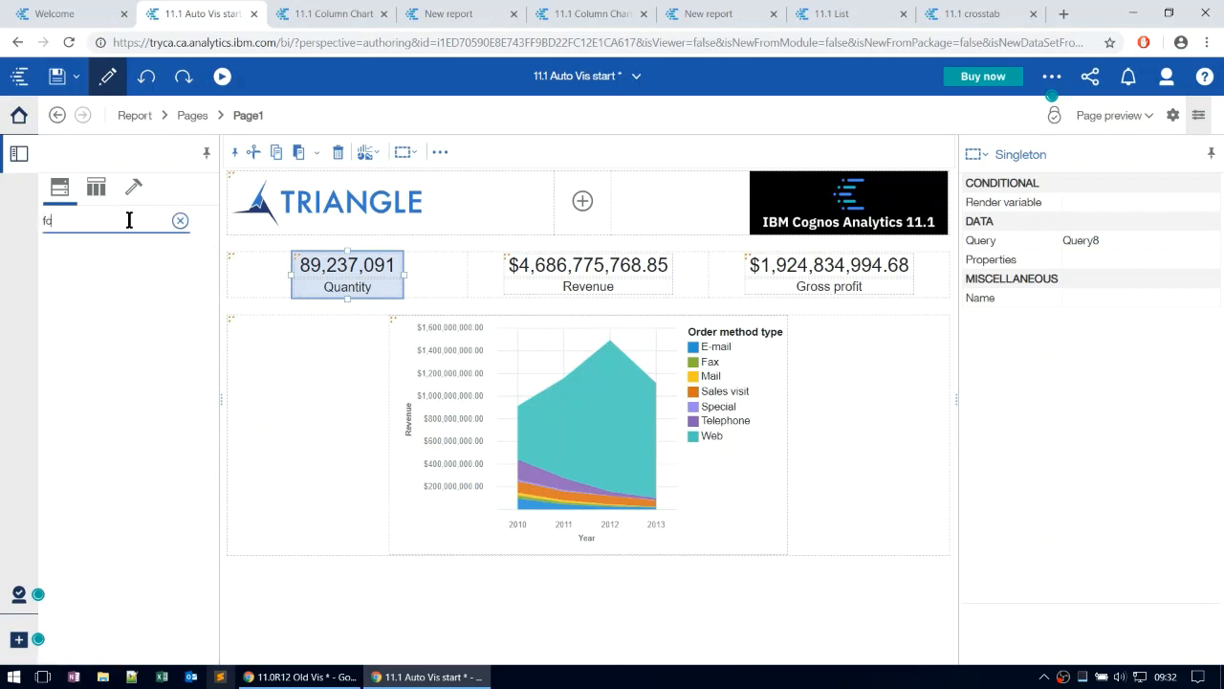
{"action": "type", "text": "recast"}
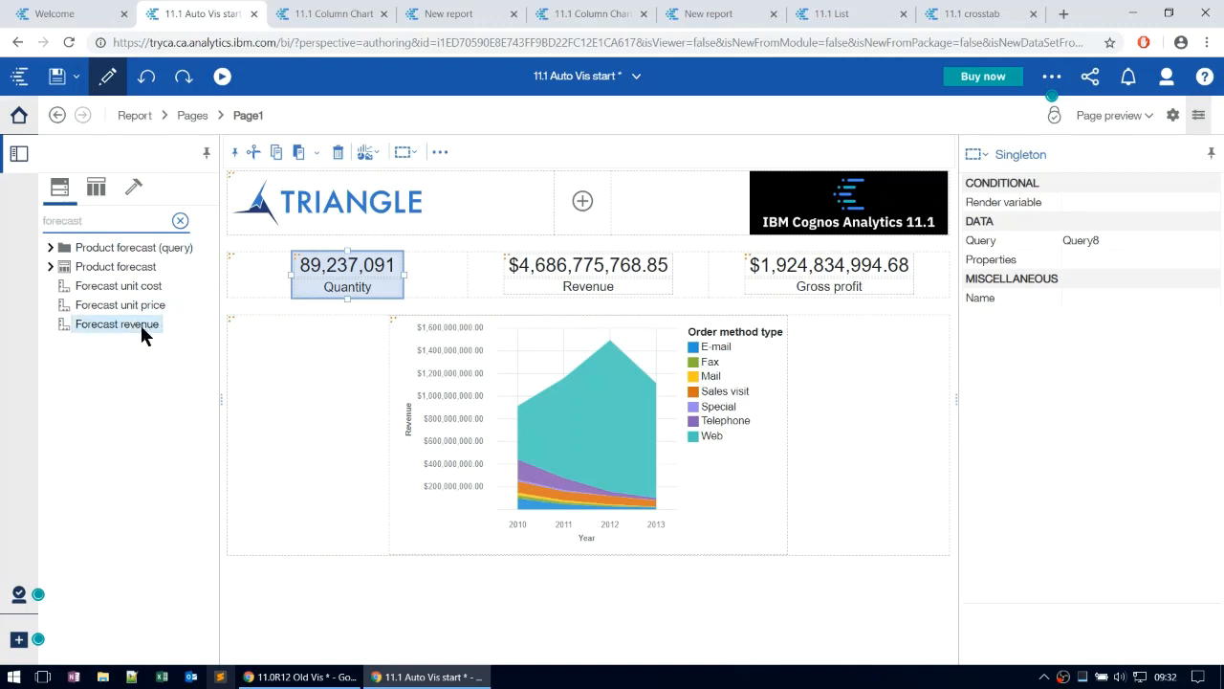
{"action": "left_click_drag", "start_coordinate": [139, 322], "coordinate": [465, 281]}
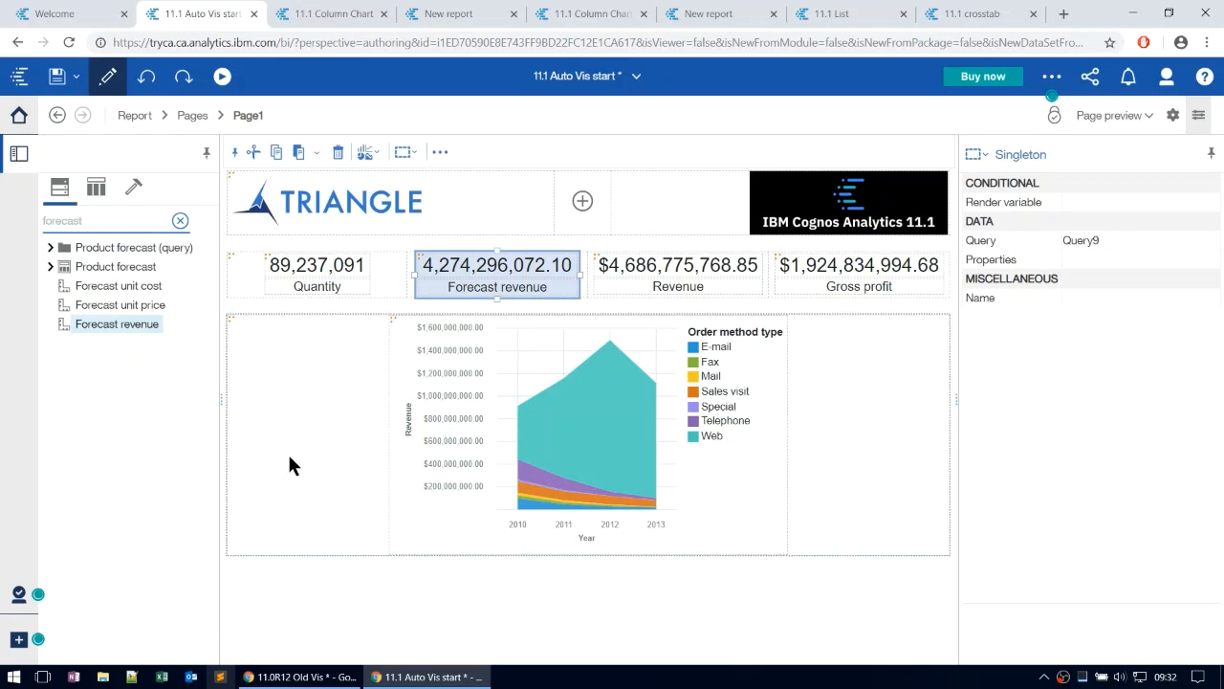
Apply the saved KPI Blue style to the Forecast revenue value's table
{"action": "left_click", "coordinate": [266, 451]}
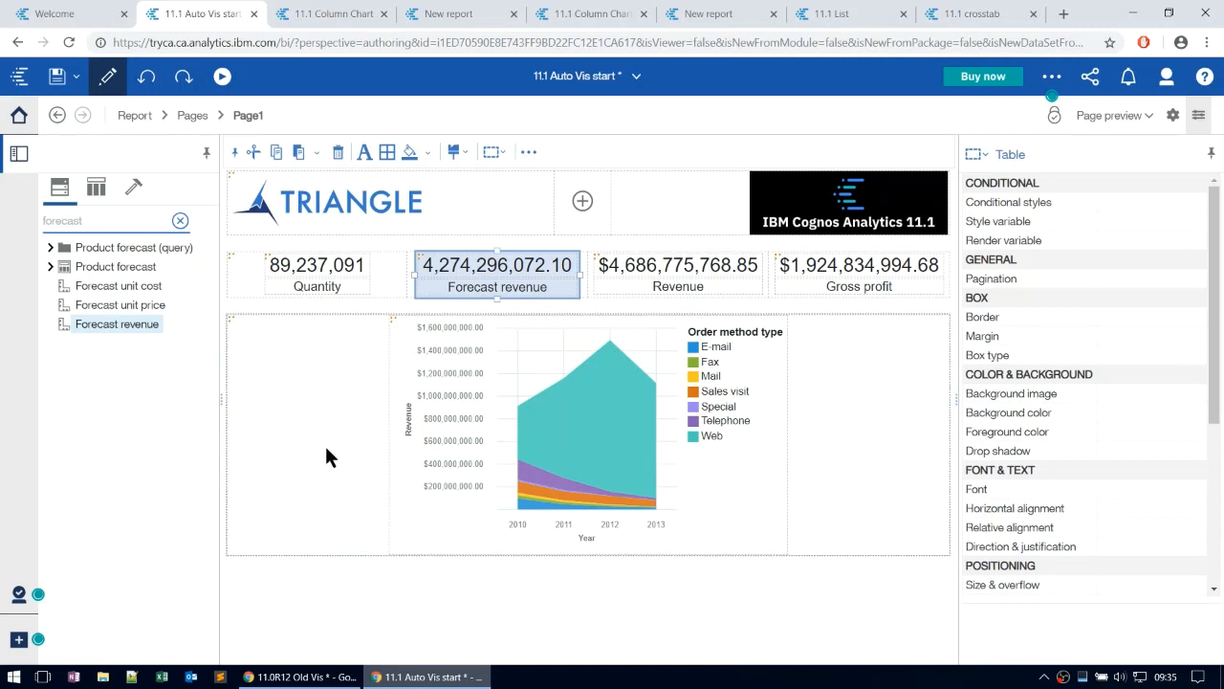
{"action": "left_click", "coordinate": [457, 152]}
{"action": "mouse_move", "coordinate": [486, 199]}
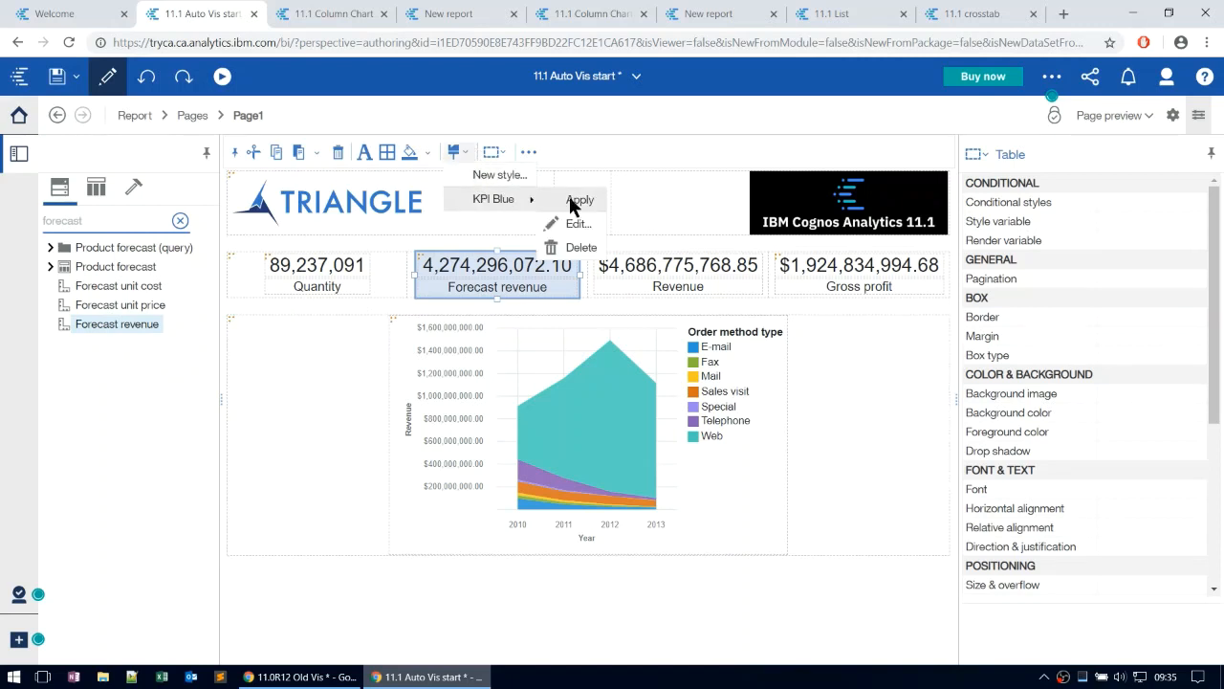
{"action": "left_click", "coordinate": [588, 199]}
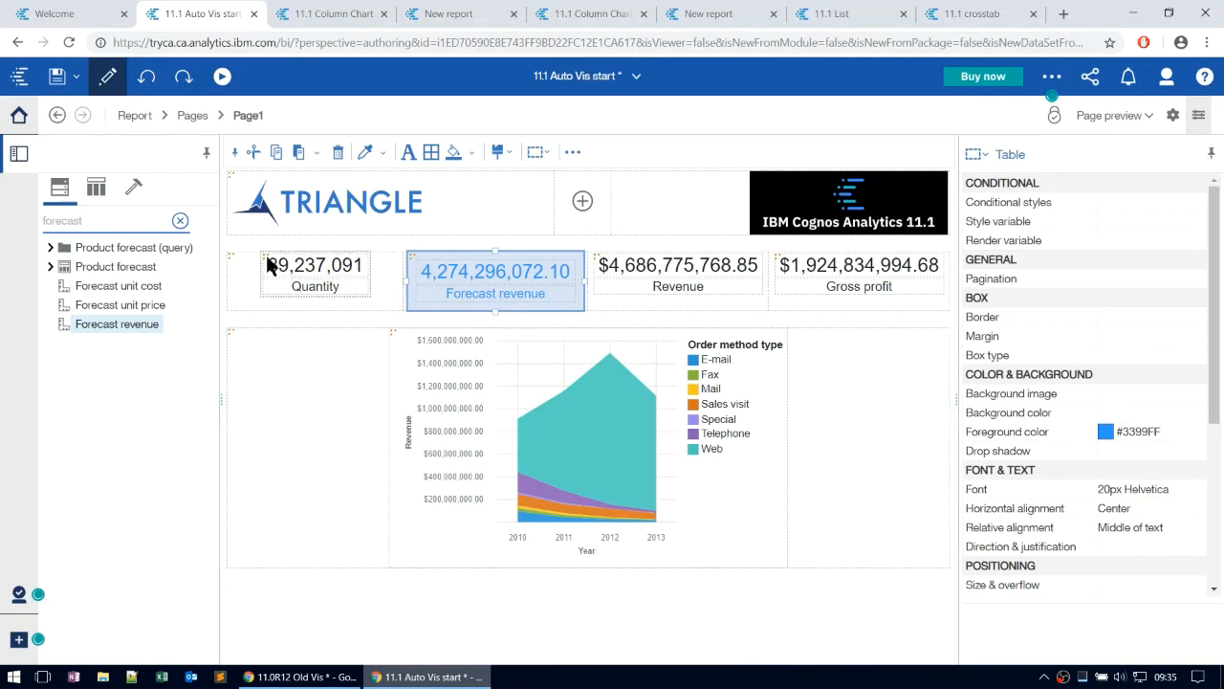
Select the Quantity, Revenue and Gross profit tables together and apply the KPI Blue style to them
{"action": "left_click", "coordinate": [296, 270]}
{"action": "left_click", "coordinate": [603, 260], "text": "ctrl"}
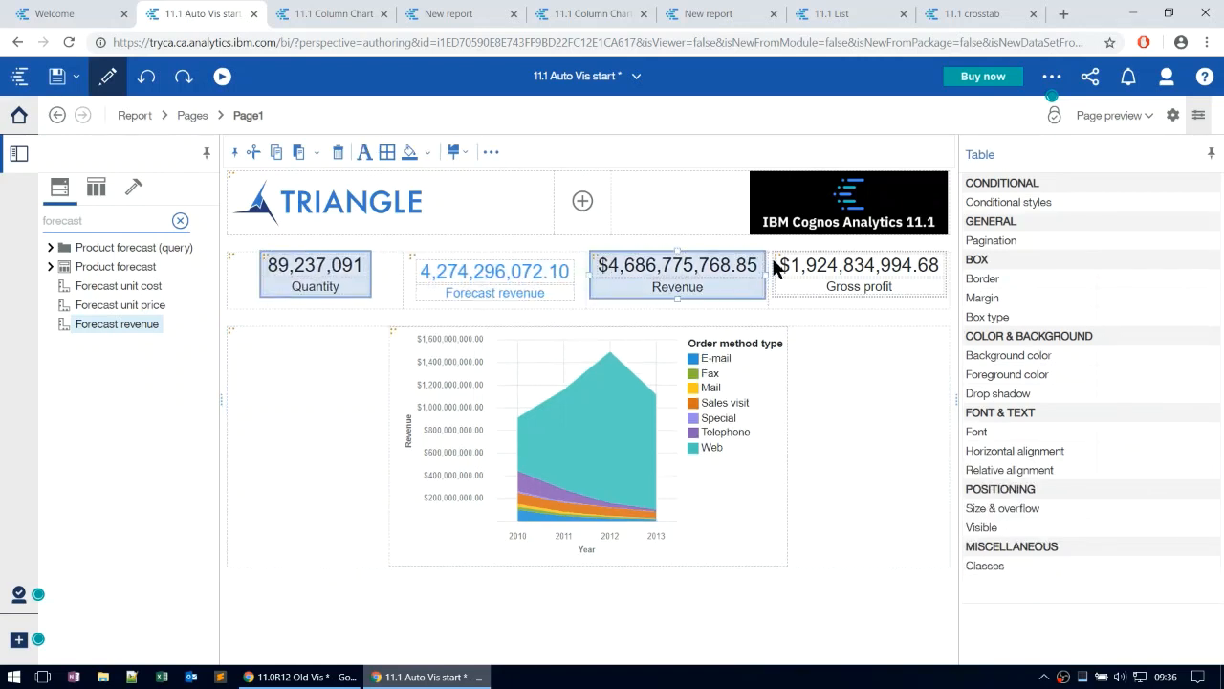
{"action": "left_click", "coordinate": [780, 261], "text": "ctrl"}
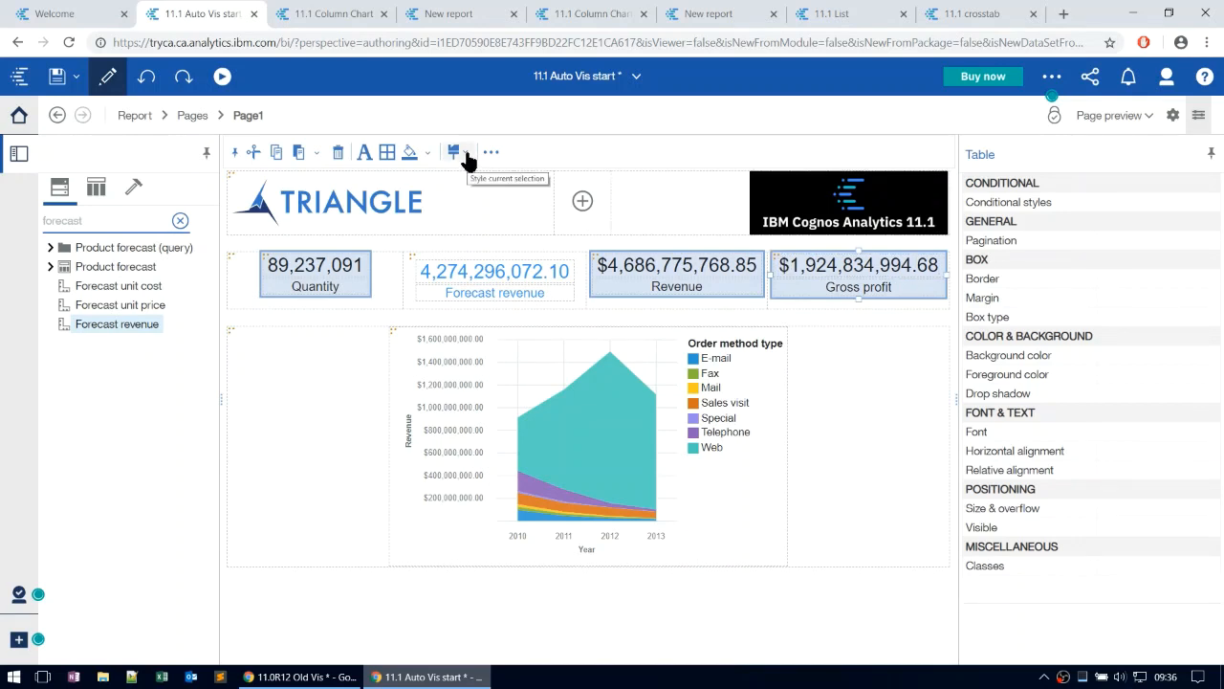
{"action": "left_click", "coordinate": [469, 160]}
{"action": "mouse_move", "coordinate": [484, 194]}
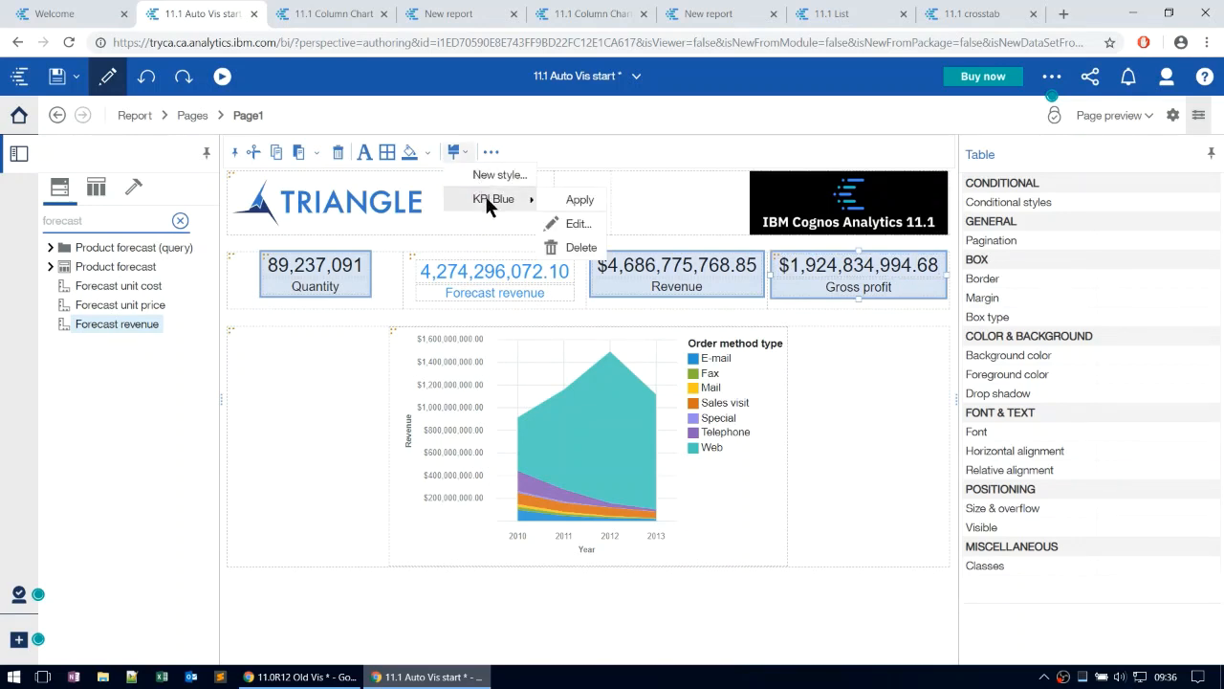
{"action": "left_click", "coordinate": [579, 199]}
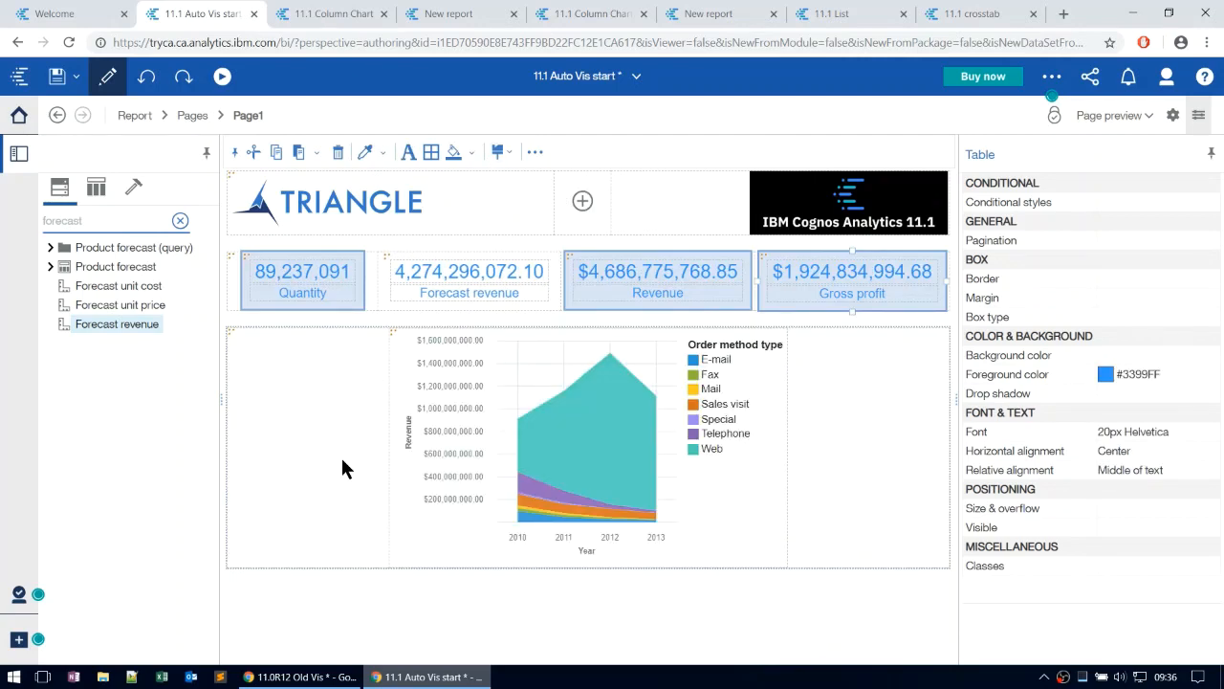
Open the KPI Blue style for editing, review its text, size and positioning, background and box settings, and close it
{"action": "left_click", "coordinate": [502, 154]}
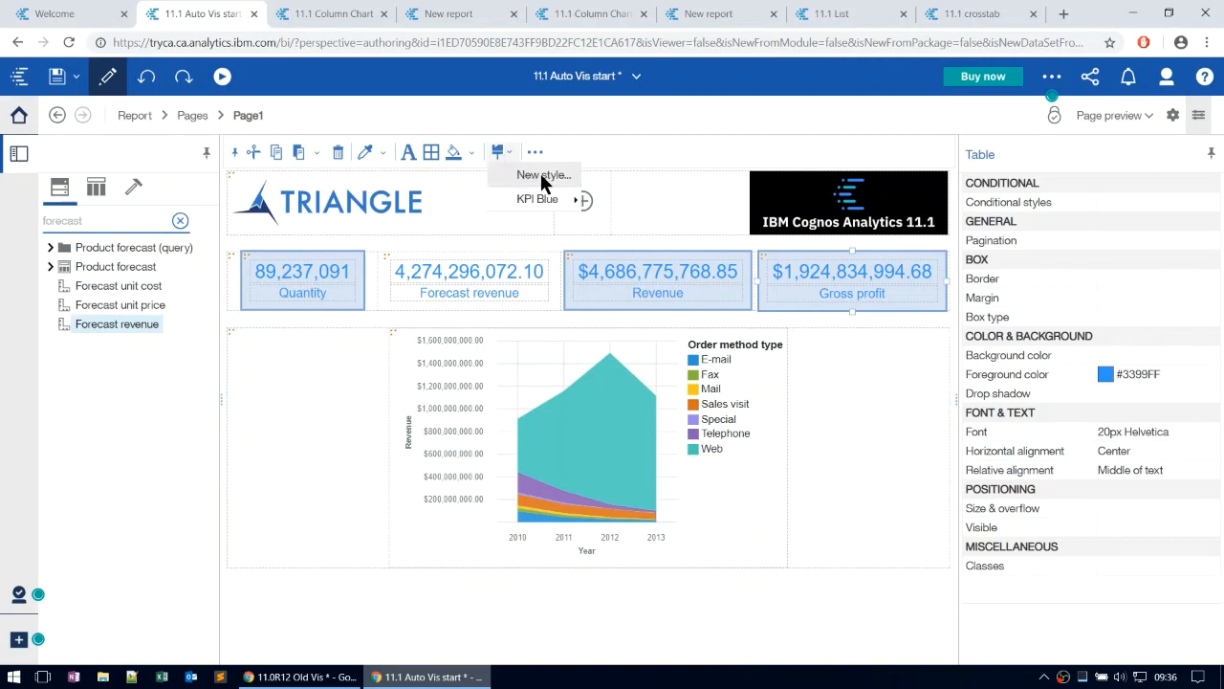
{"action": "mouse_move", "coordinate": [549, 198]}
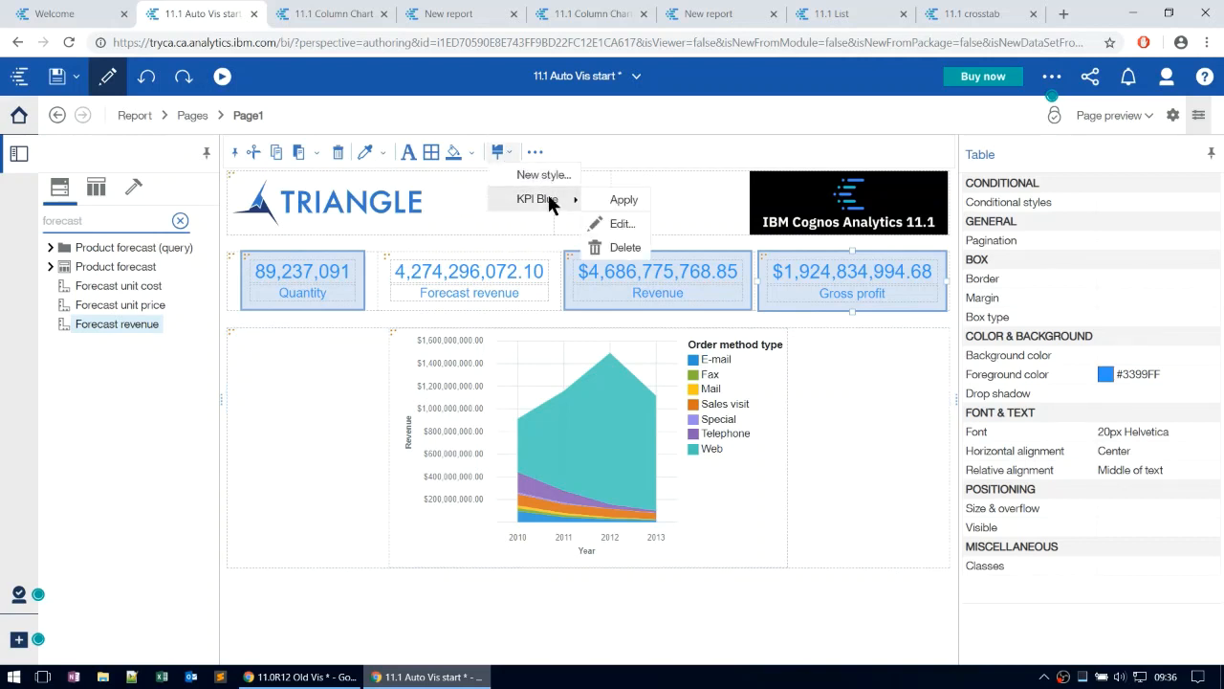
{"action": "left_click", "coordinate": [615, 226]}
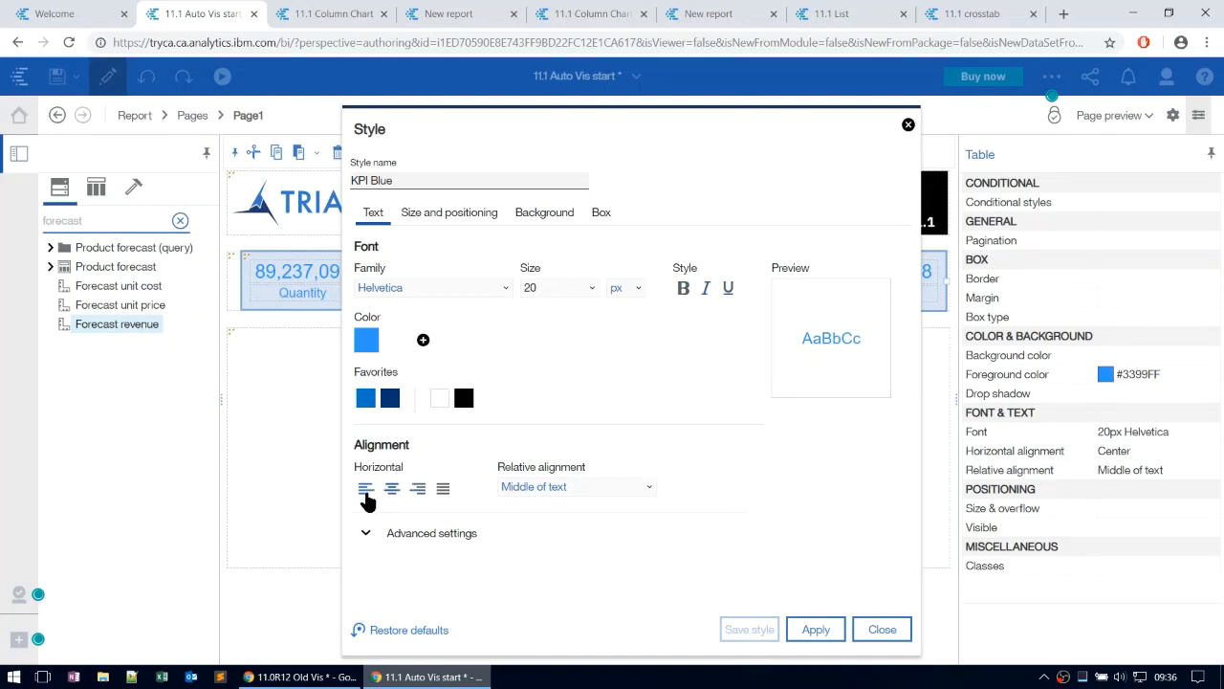
{"action": "left_click", "coordinate": [466, 210]}
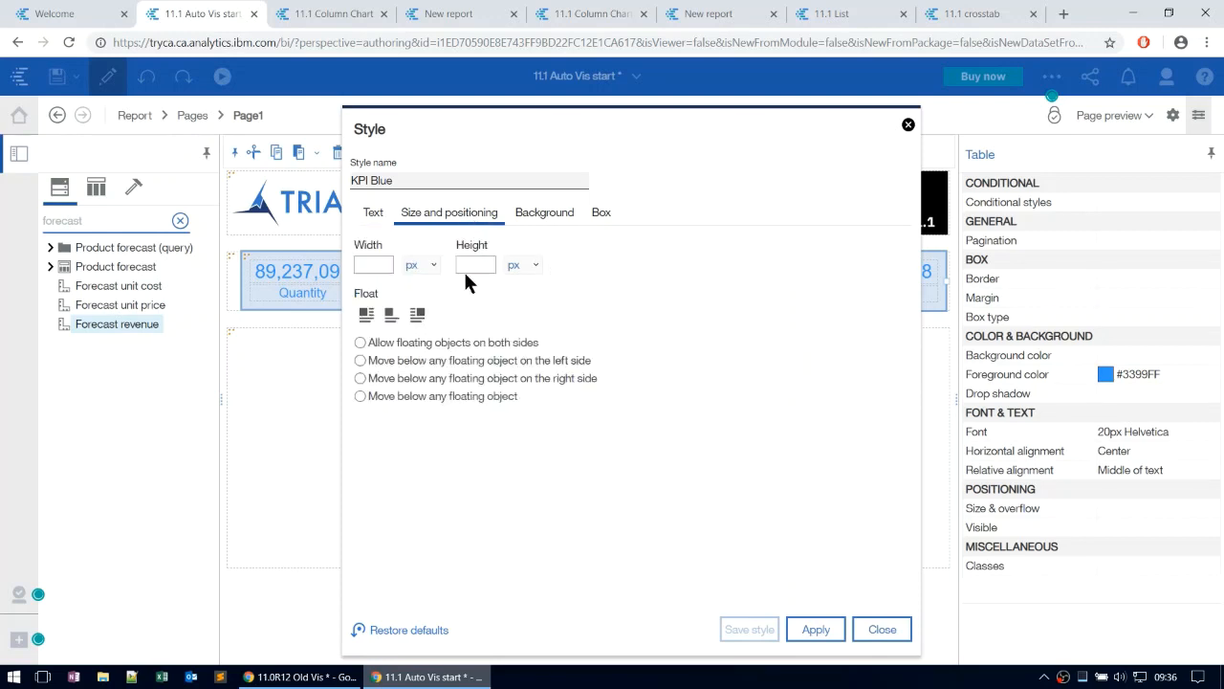
{"action": "left_click", "coordinate": [549, 212]}
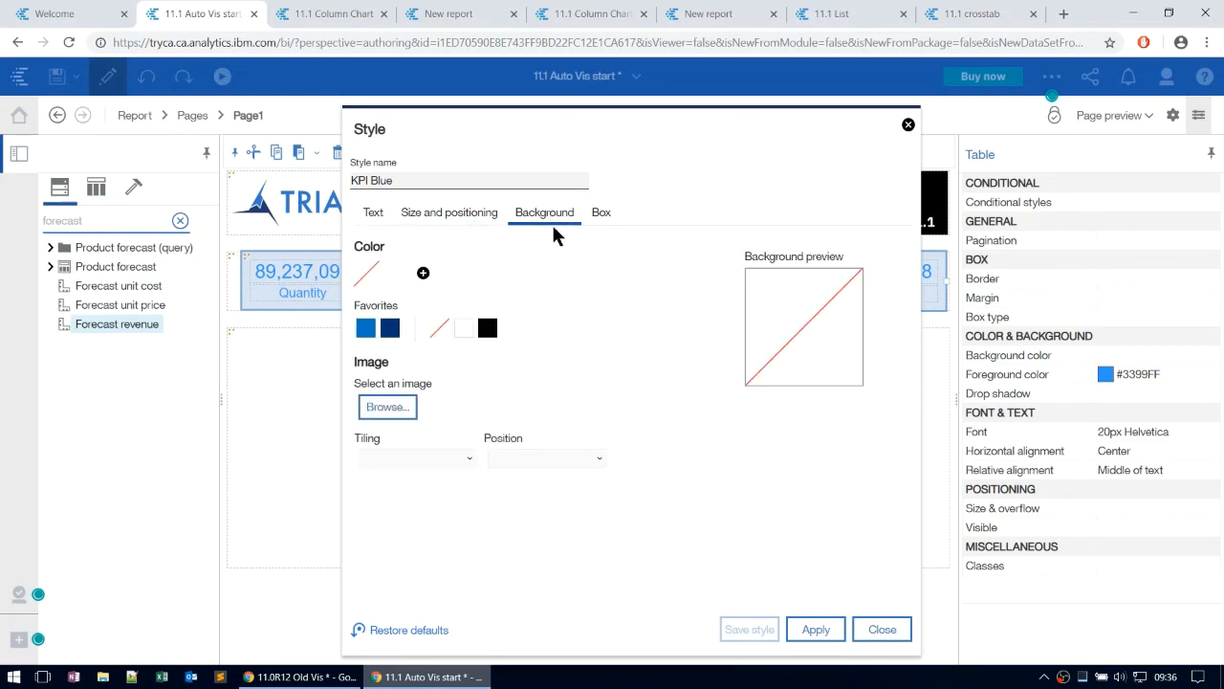
{"action": "left_click", "coordinate": [600, 212]}
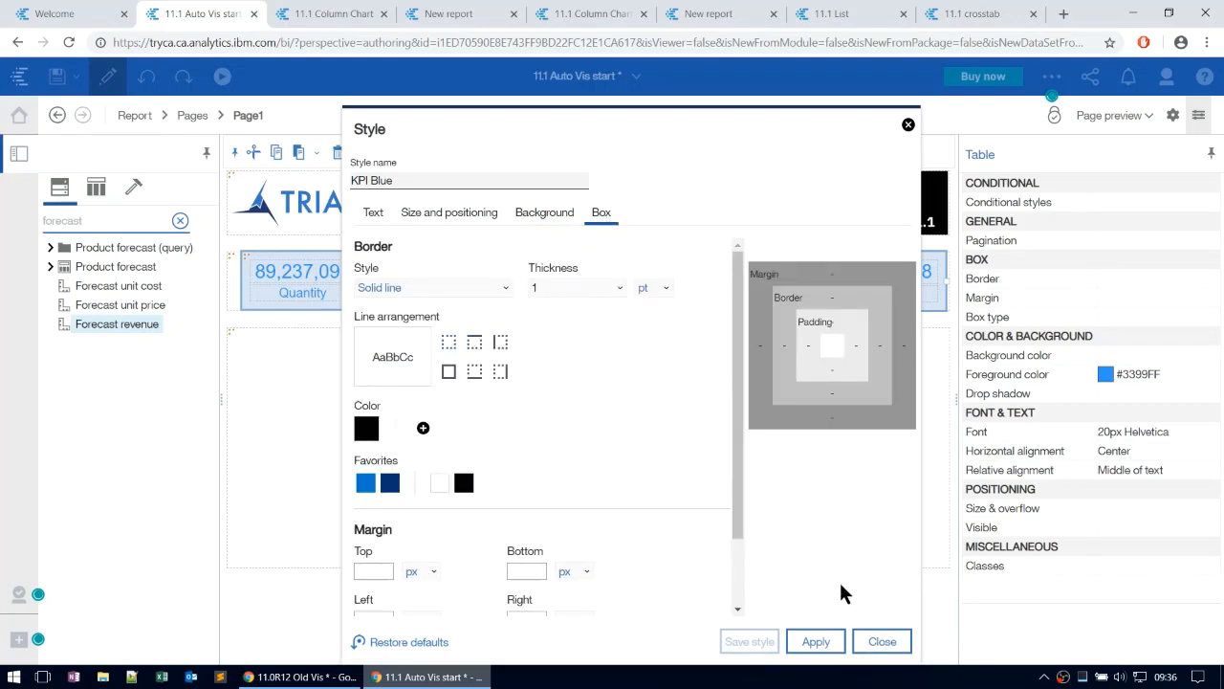
{"action": "left_click", "coordinate": [880, 645]}
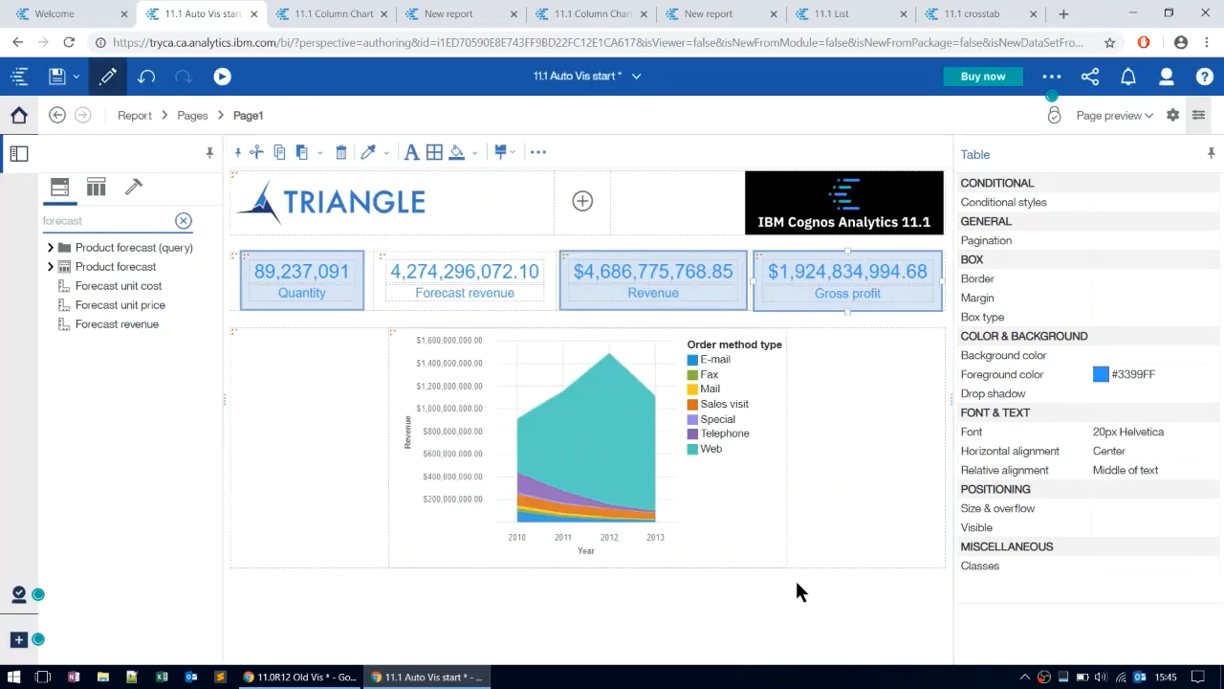
Switch to the 11.1 List report, select the whole list and apply the List - Minimal style
{"action": "left_click", "coordinate": [842, 19]}
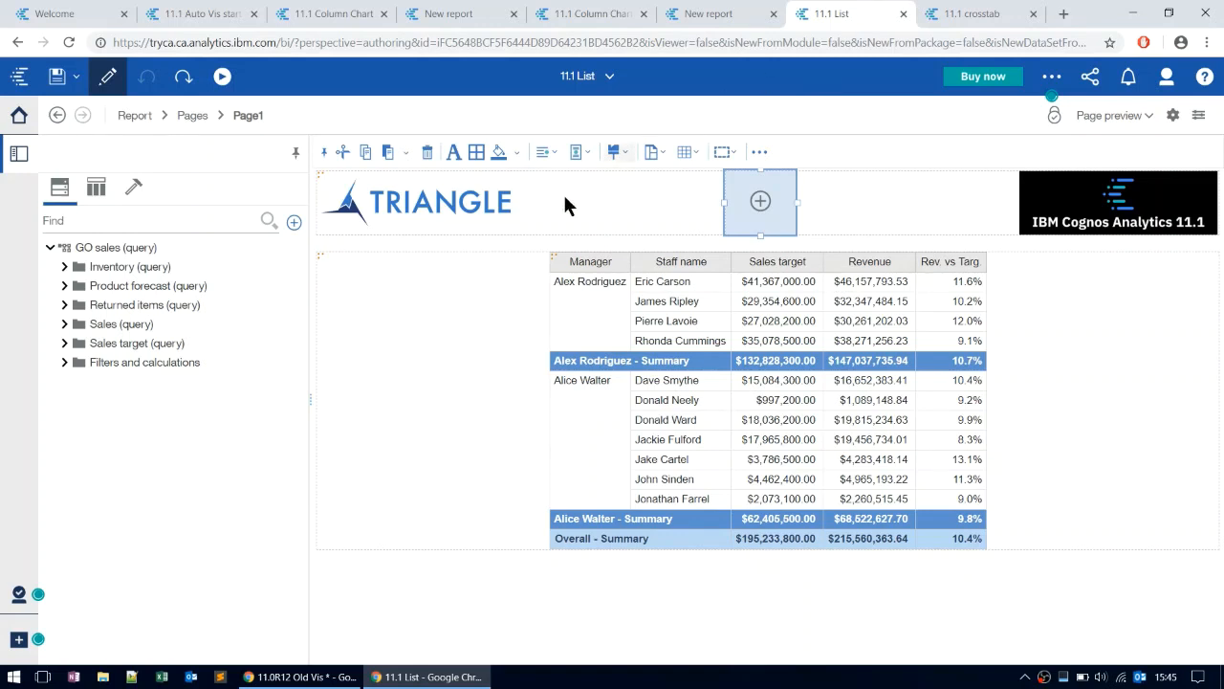
{"action": "left_click", "coordinate": [552, 254]}
{"action": "left_click", "coordinate": [660, 153]}
{"action": "mouse_move", "coordinate": [708, 222]}
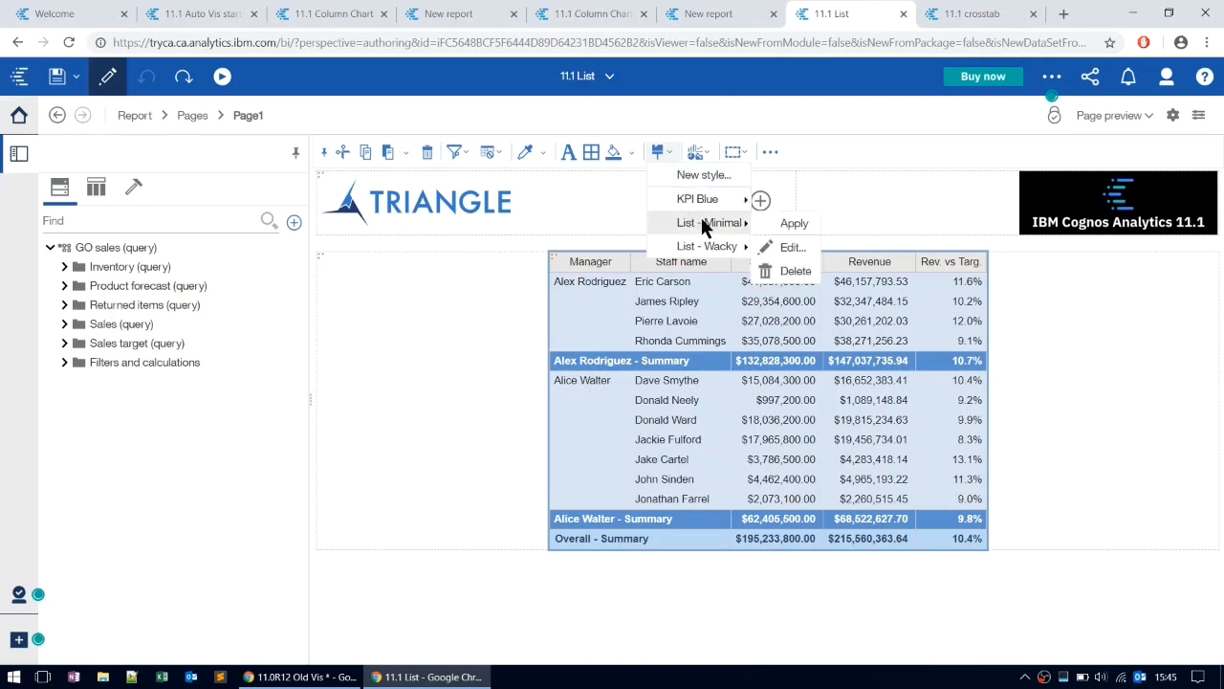
{"action": "left_click", "coordinate": [793, 218]}
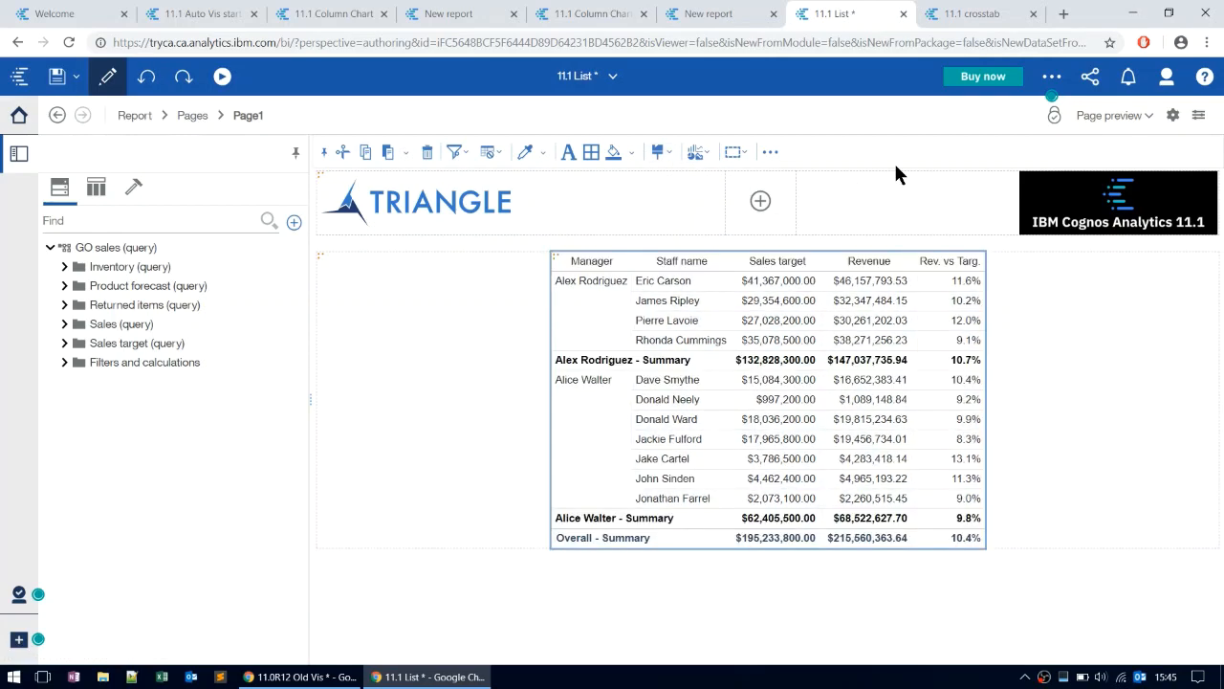